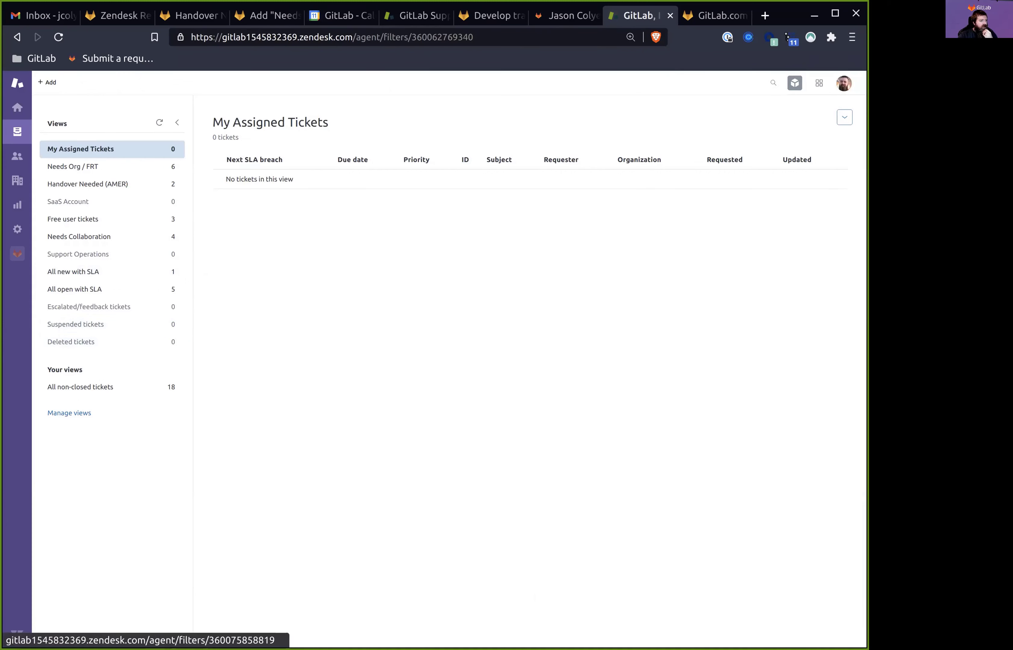
Open the sandbox's Needs Collaboration view from the admin views list and review its conditions and formatting options
left_click(17, 228)
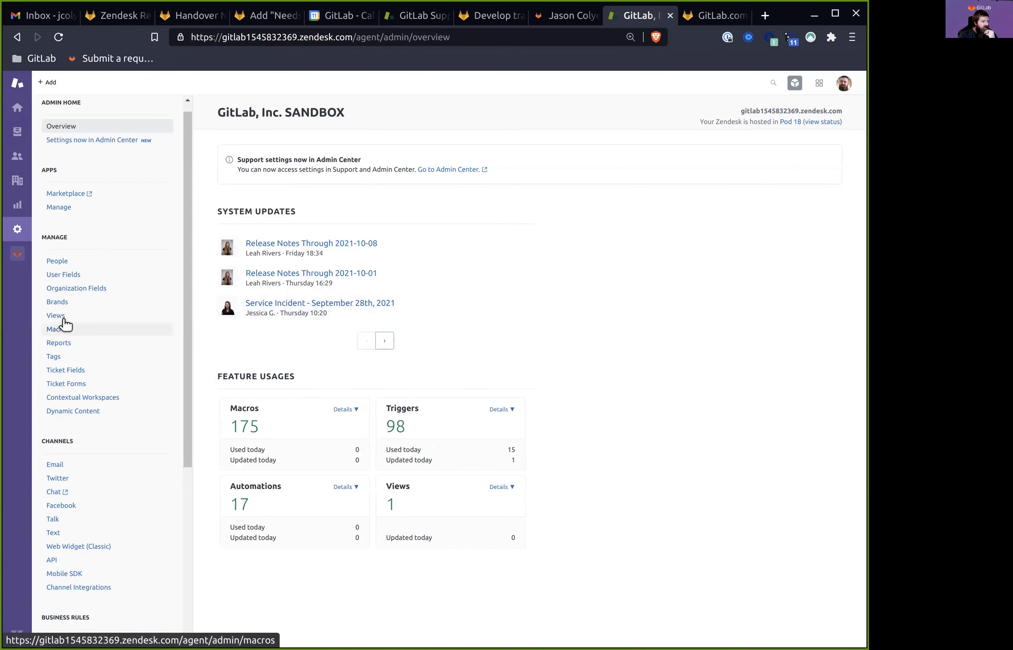
left_click(74, 318)
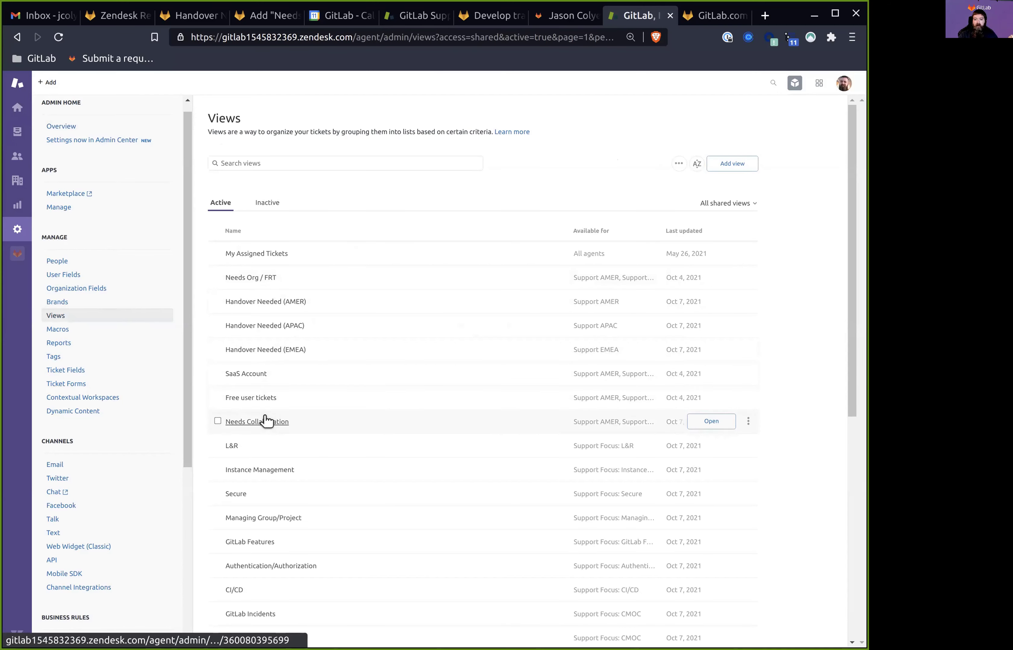
left_click(271, 422)
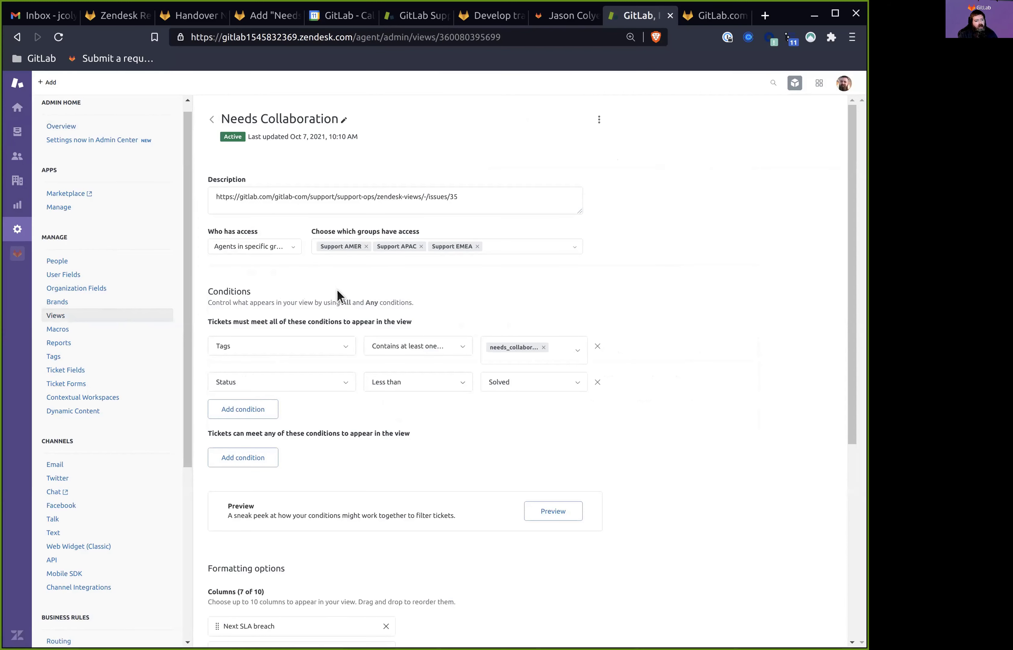
scroll(338, 294, "down", 6)
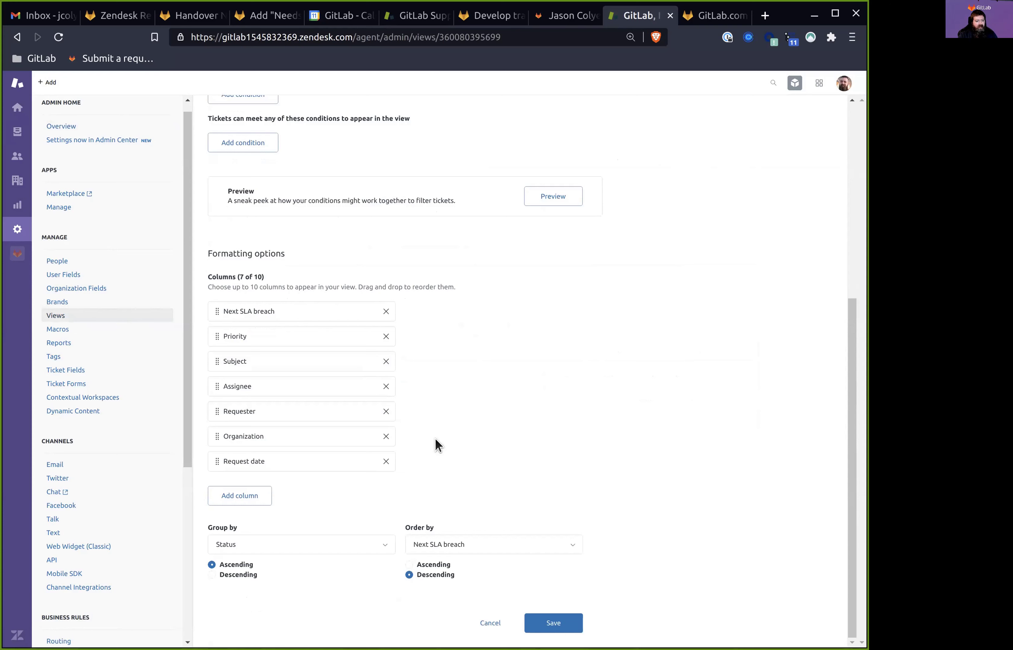
scroll(436, 443, "up", 6)
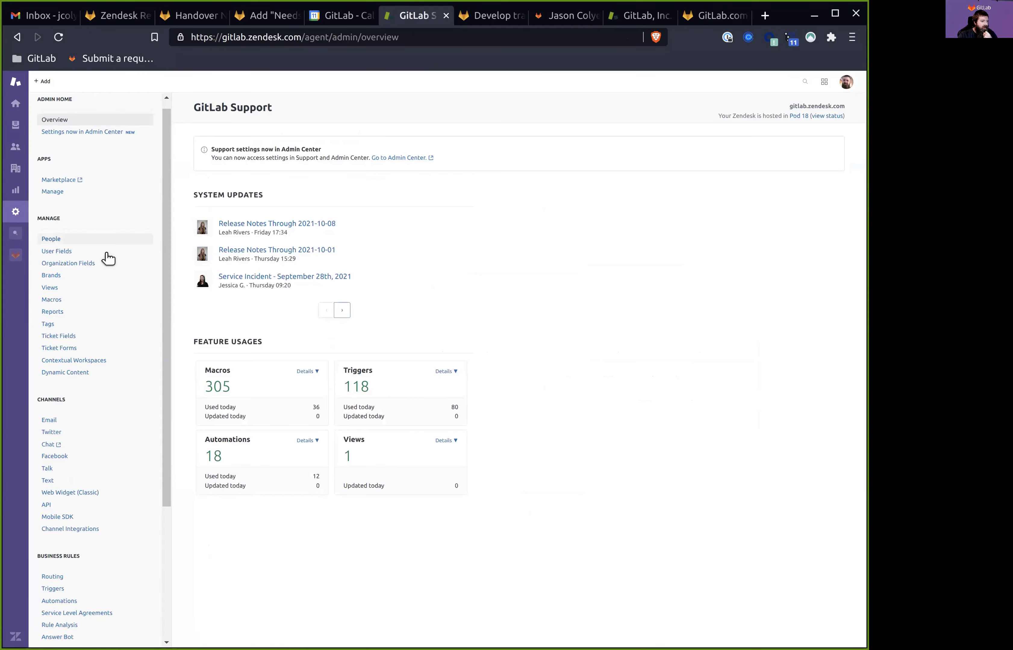
In the GitLab Support production instance, create a view titled "Temp new view" with the description "zendesk-views#35"
left_click(50, 287)
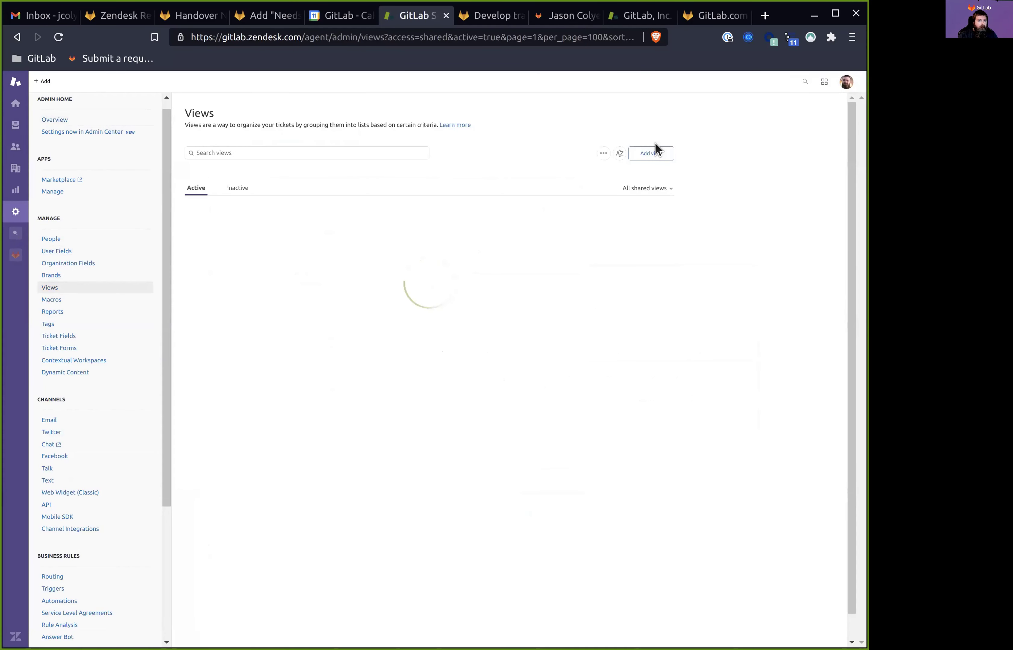
left_click(645, 152)
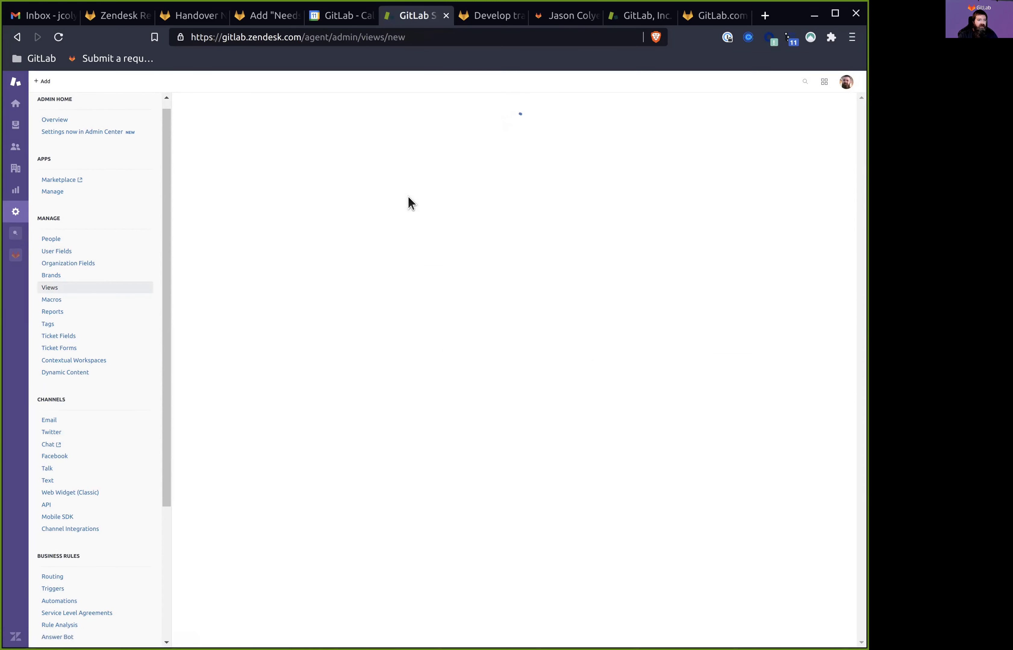
type("Temp new view")
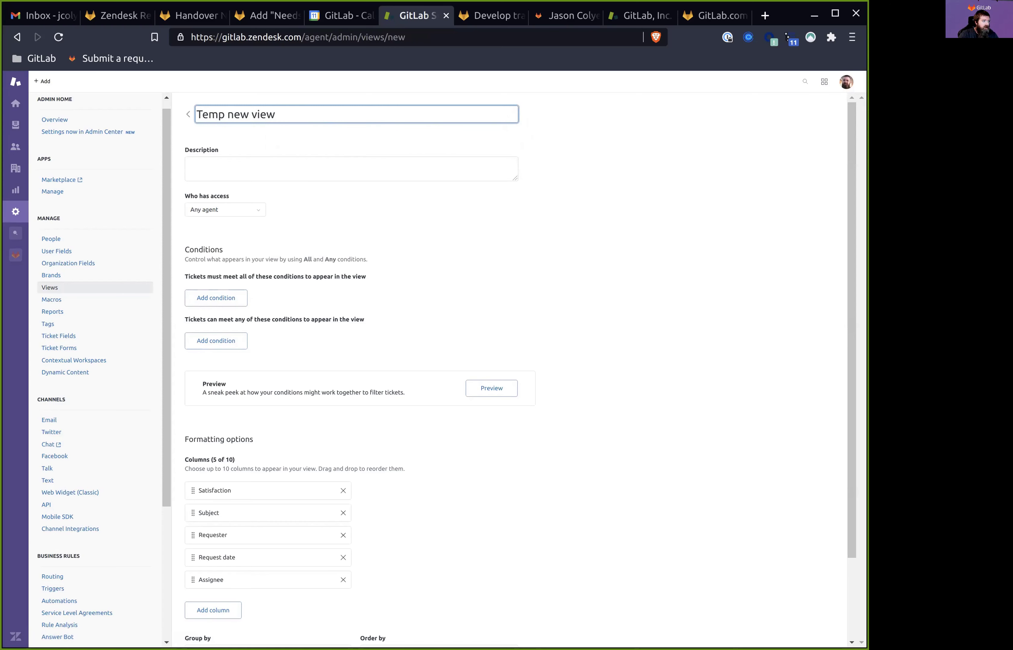
left_click(254, 164)
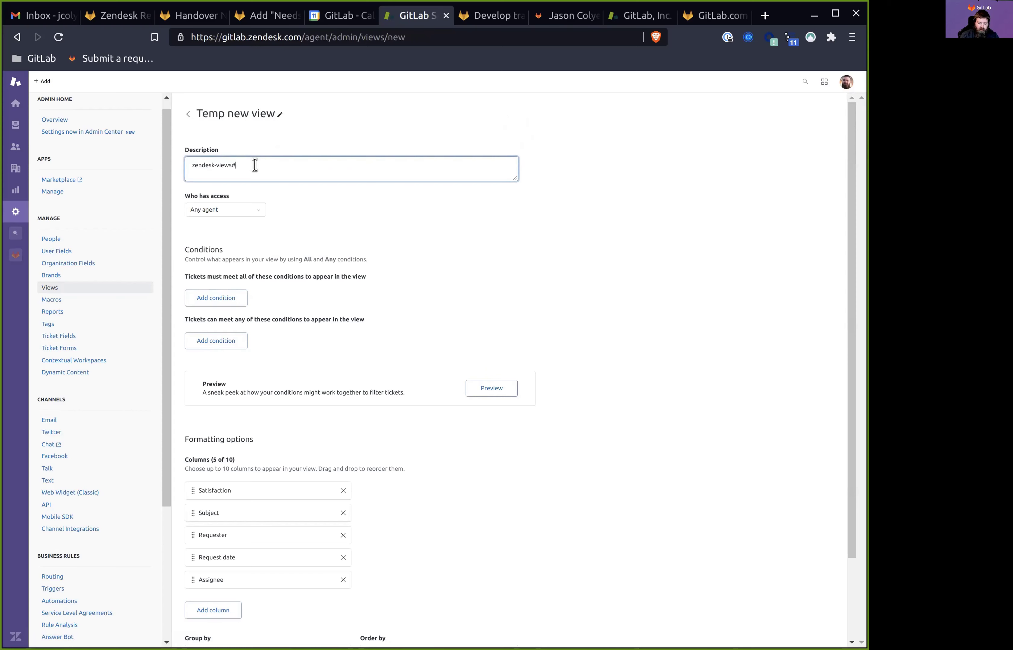
Add an all-condition requiring that Brand is not GitLab Support, and preview the matching tickets
left_click(213, 298)
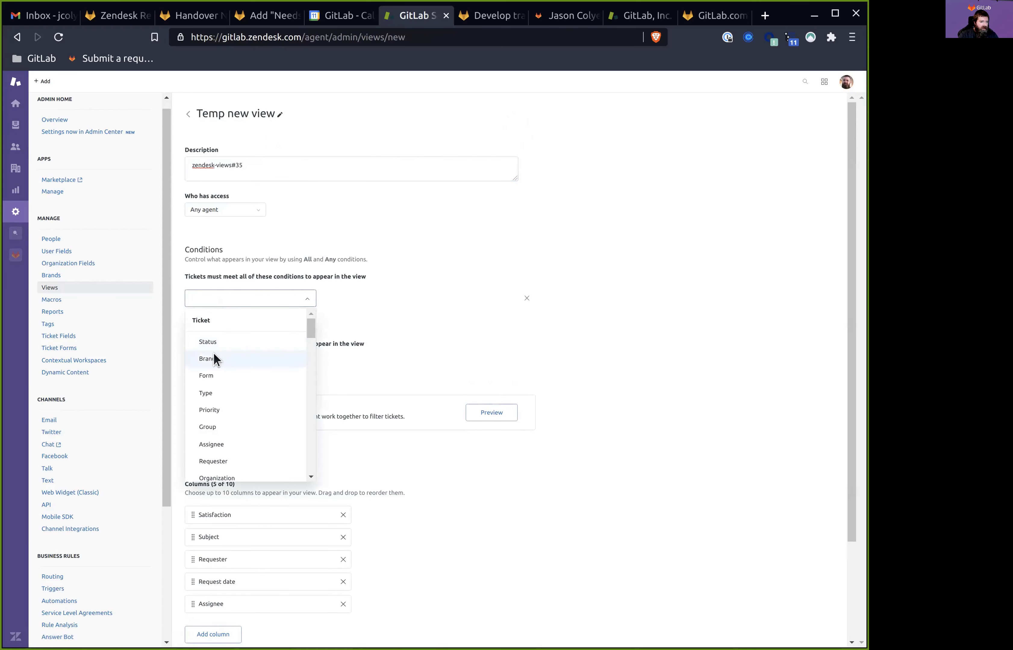
left_click(213, 357)
left_click(346, 337)
left_click(466, 299)
left_click(462, 320)
left_click(493, 413)
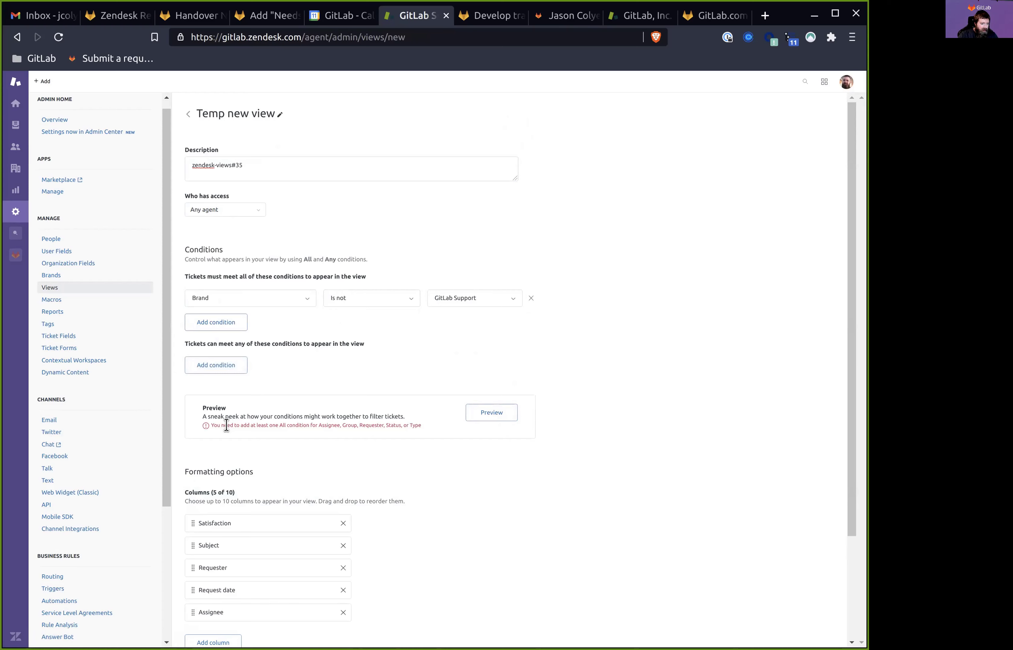
Add a second all-condition requiring that Status is Closed, and preview the matching tickets again
left_click_drag(227, 425, 361, 435)
left_click(329, 425)
left_click(226, 326)
type("str")
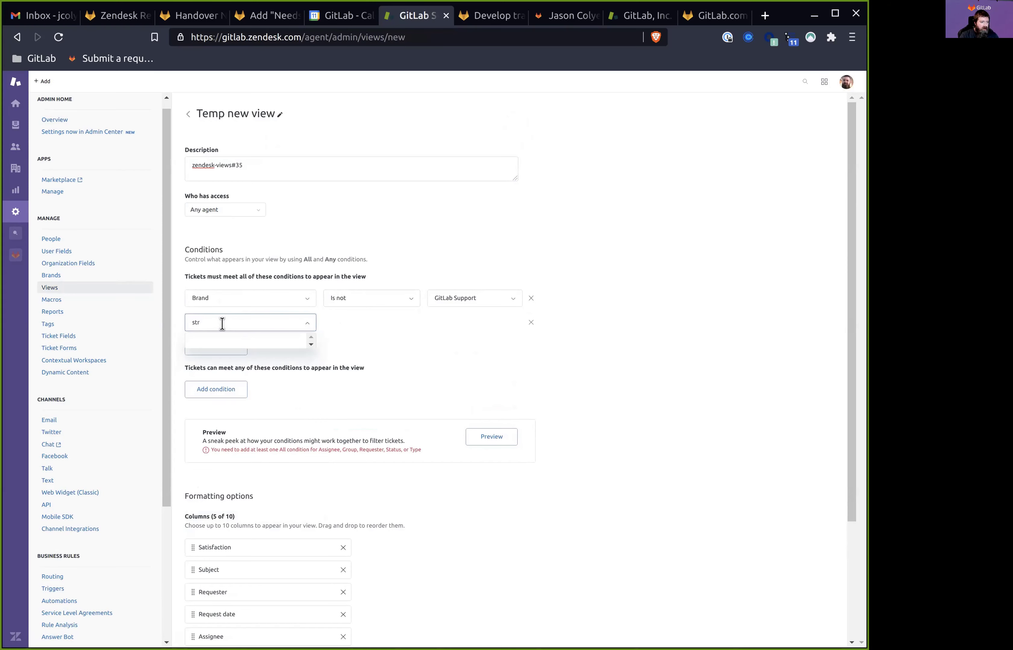
key("BackSpace")
key("BackSpace")
type("tatr")
key("BackSpace")
left_click(228, 362)
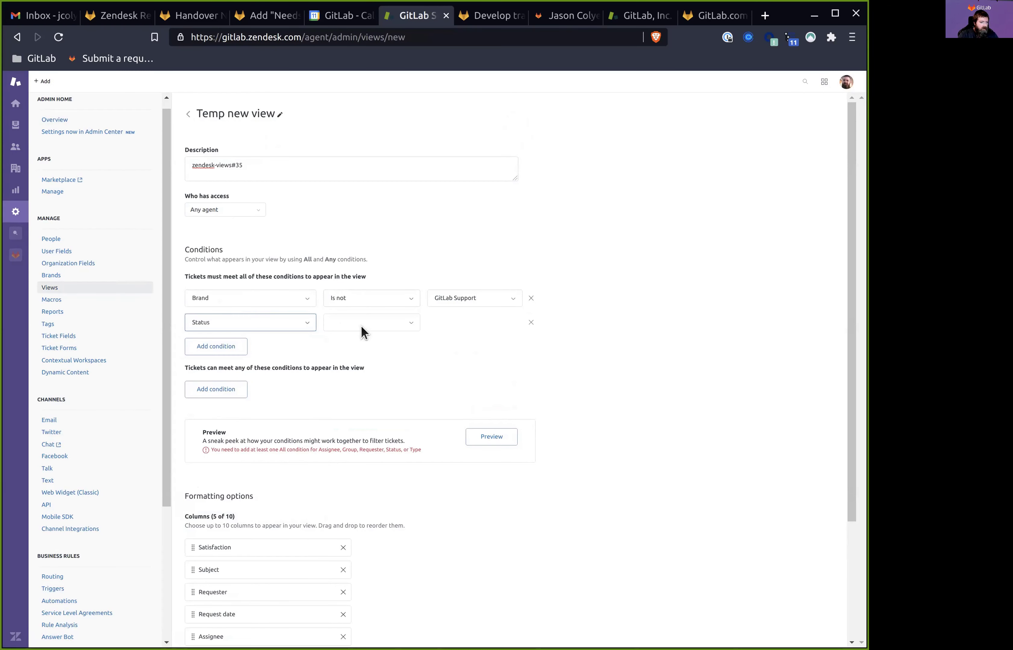
left_click(361, 327)
left_click(350, 345)
left_click(477, 328)
left_click(459, 430)
left_click(488, 433)
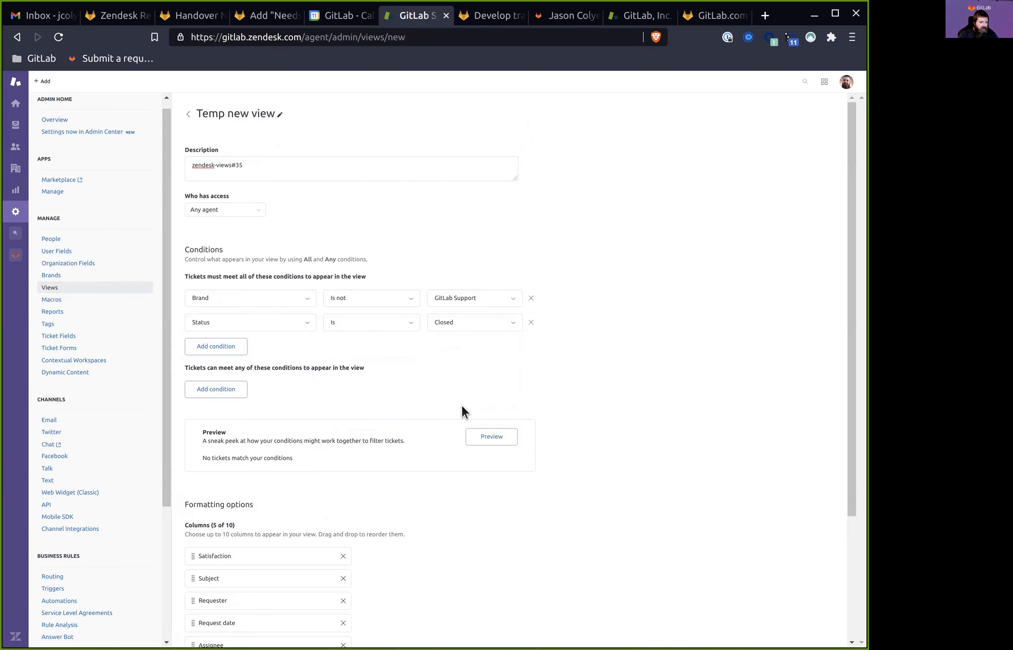
Save the temporary view and deactivate it from the list of active views
scroll(380, 410, "down", 4)
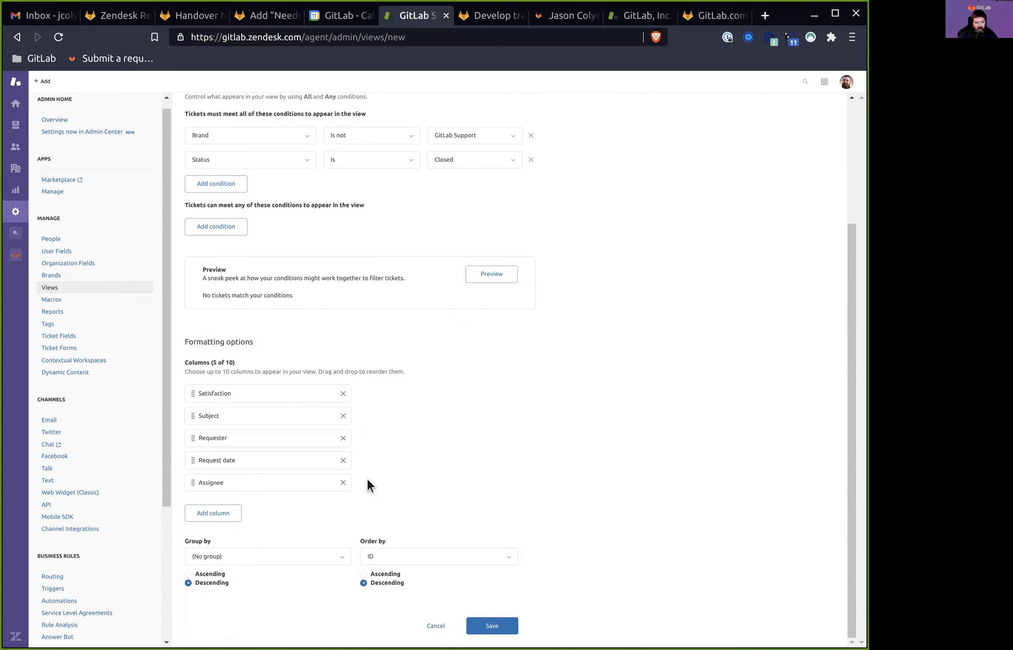
left_click(494, 627)
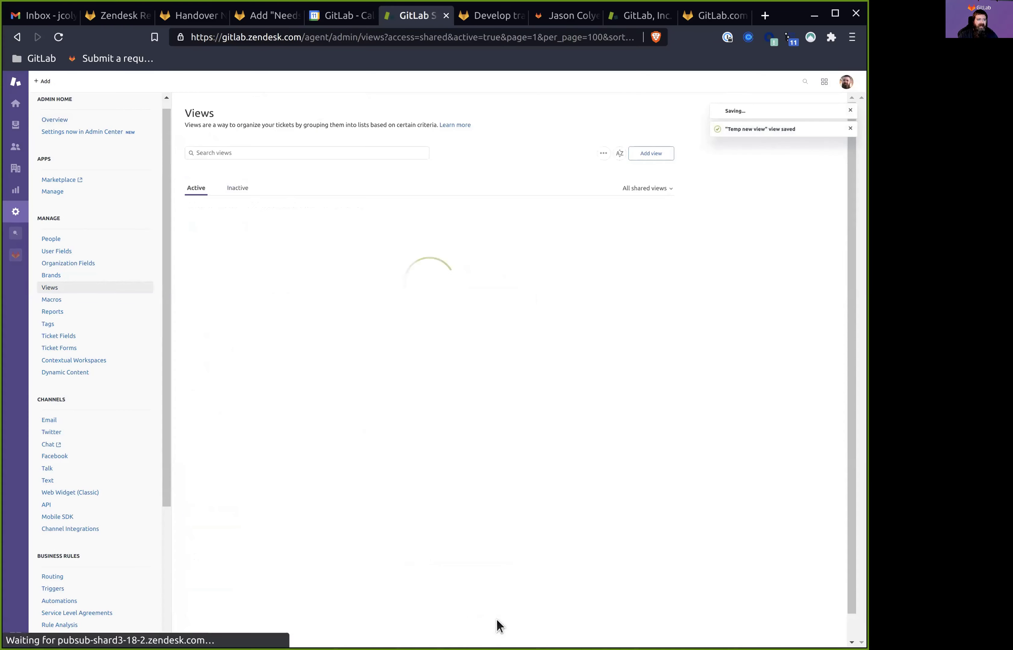
scroll(350, 468, "down", 10)
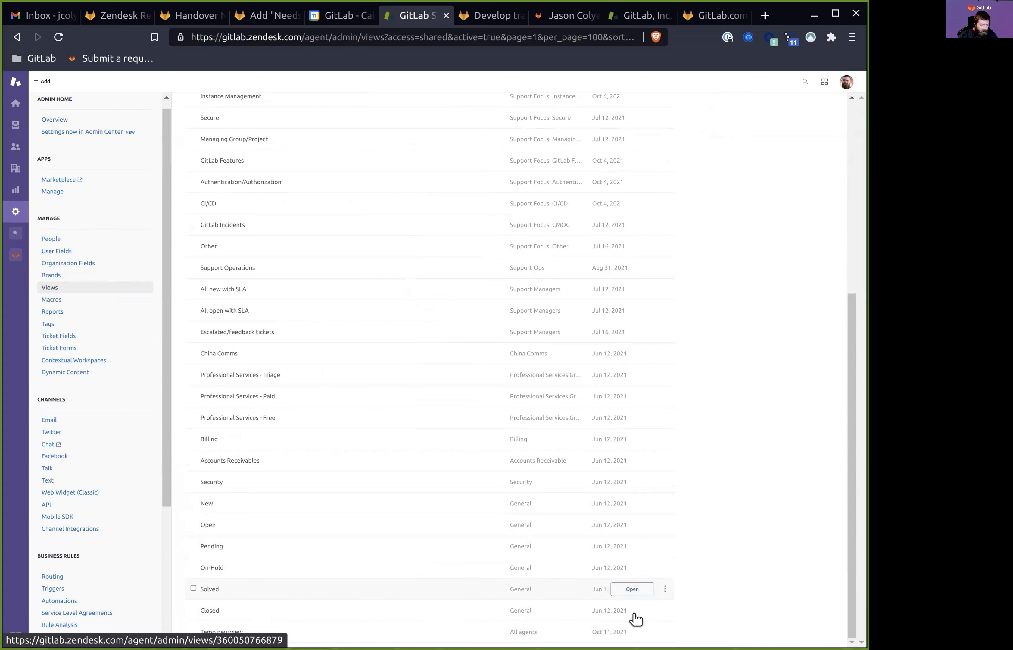
left_click(665, 632)
left_click(632, 614)
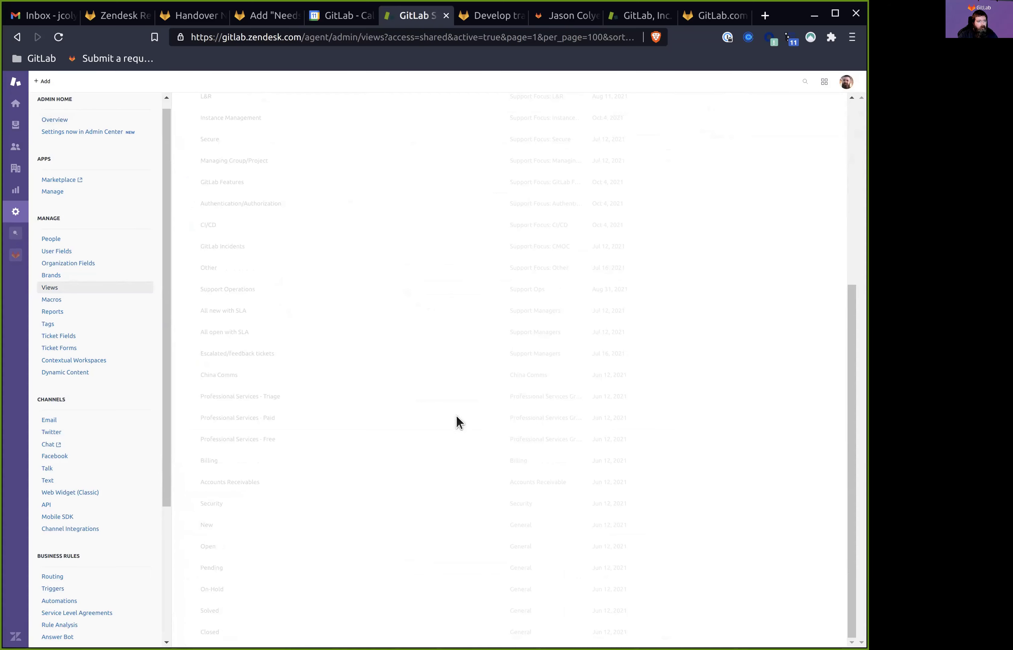
Open the deactivated Temp new view from the list of inactive views
scroll(341, 392, "up", 6)
left_click(232, 189)
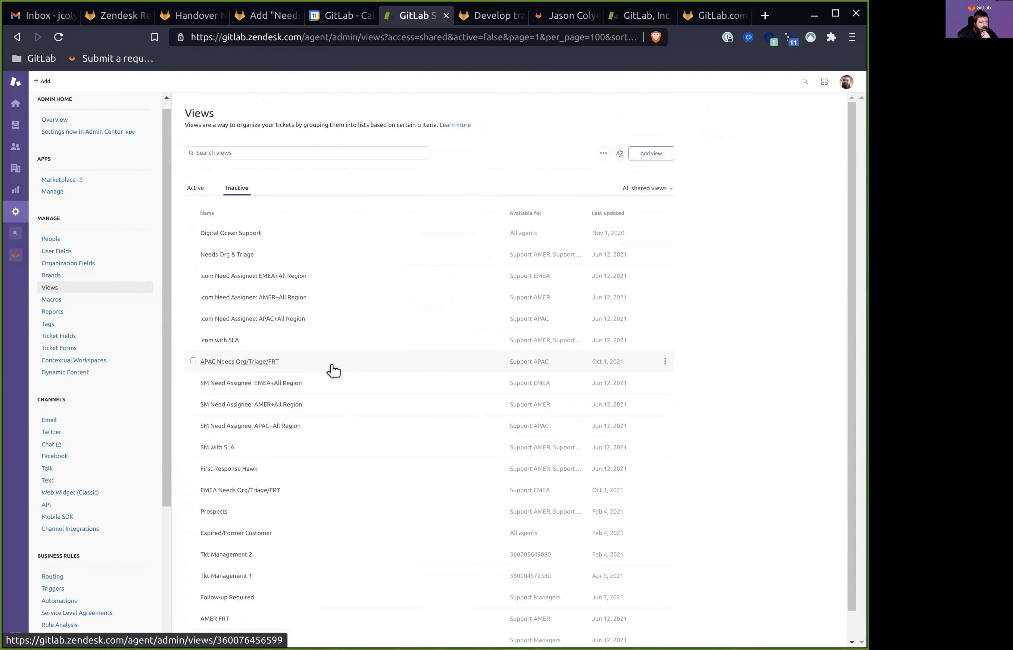
scroll(330, 369, "down", 1)
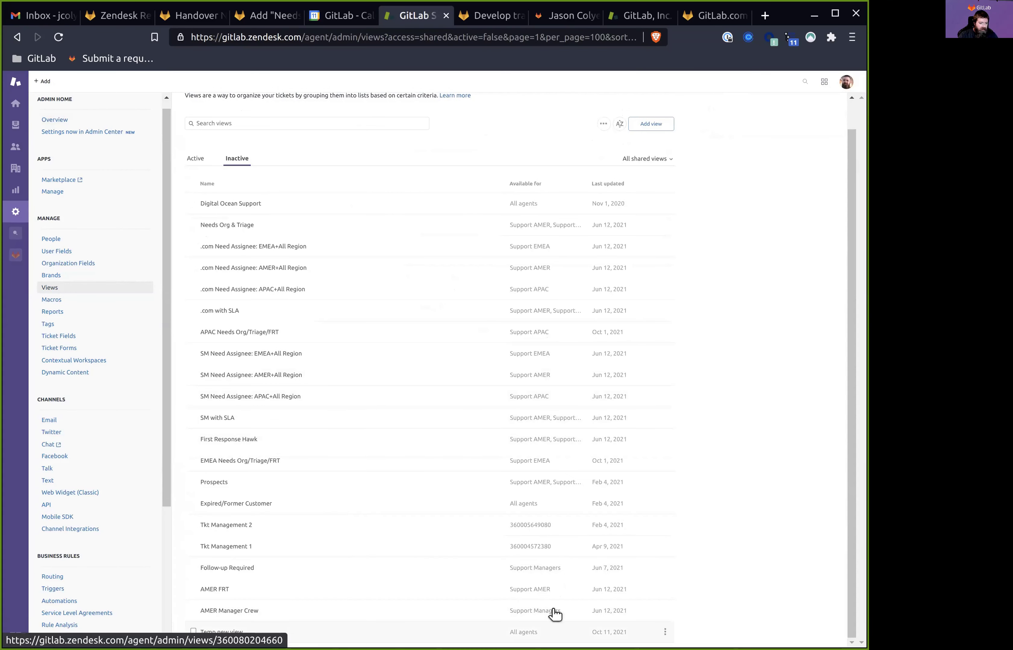
left_click(657, 631)
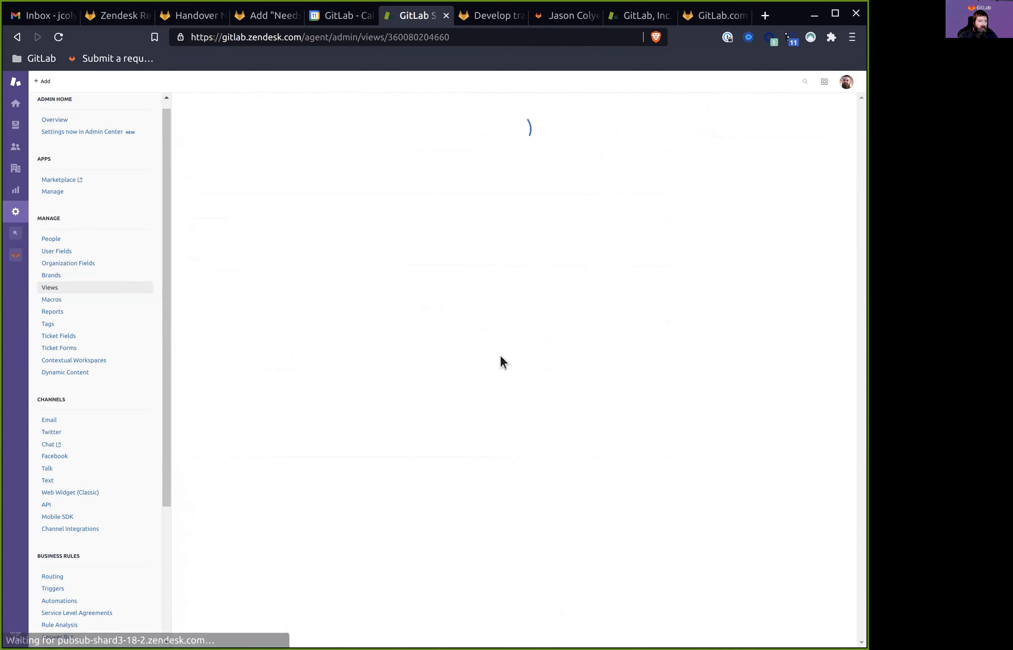
double_click(503, 32)
left_click(686, 260)
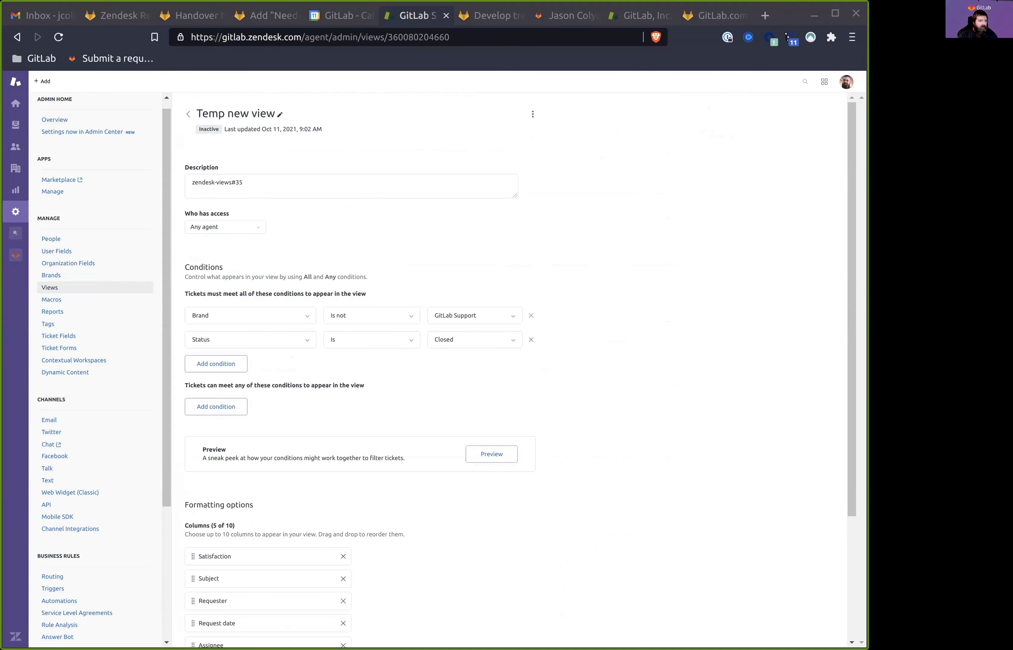
Switch to GitLab, open the zendesk-views project in the Web IDE and expand the views/active folder
key("ctrl+Tab")
key("ctrl+Tab")
key("ctrl+Tab")
key("ctrl+Tab")
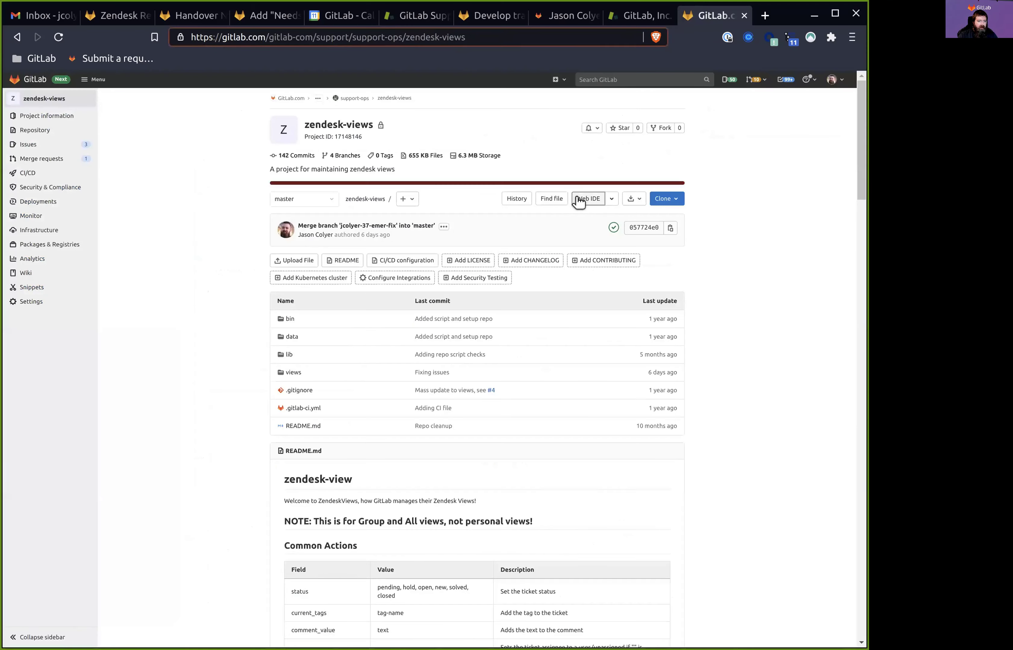
left_click(580, 200)
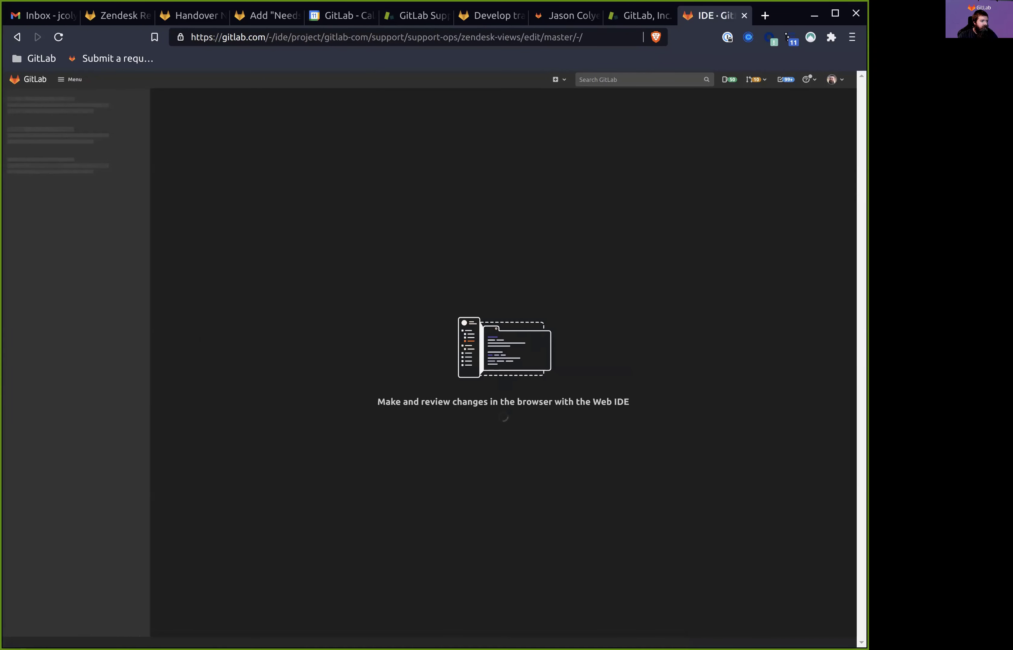
left_click(49, 204)
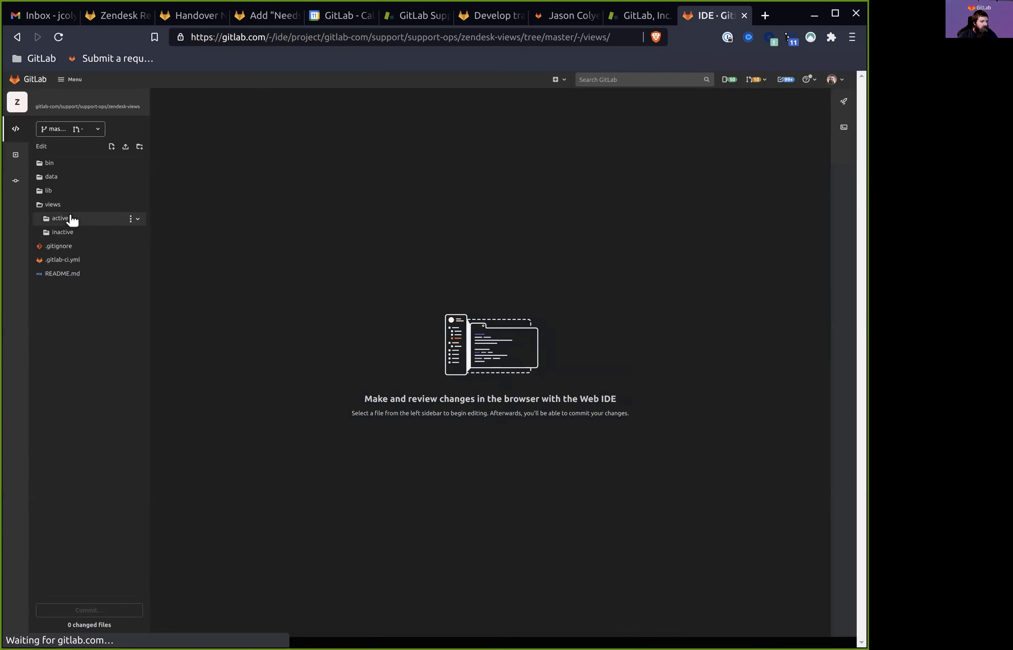
left_click(68, 219)
Create the file Needs Collaboration.yaml in views/active, copying its base name from the sandbox view's title
left_click(125, 218)
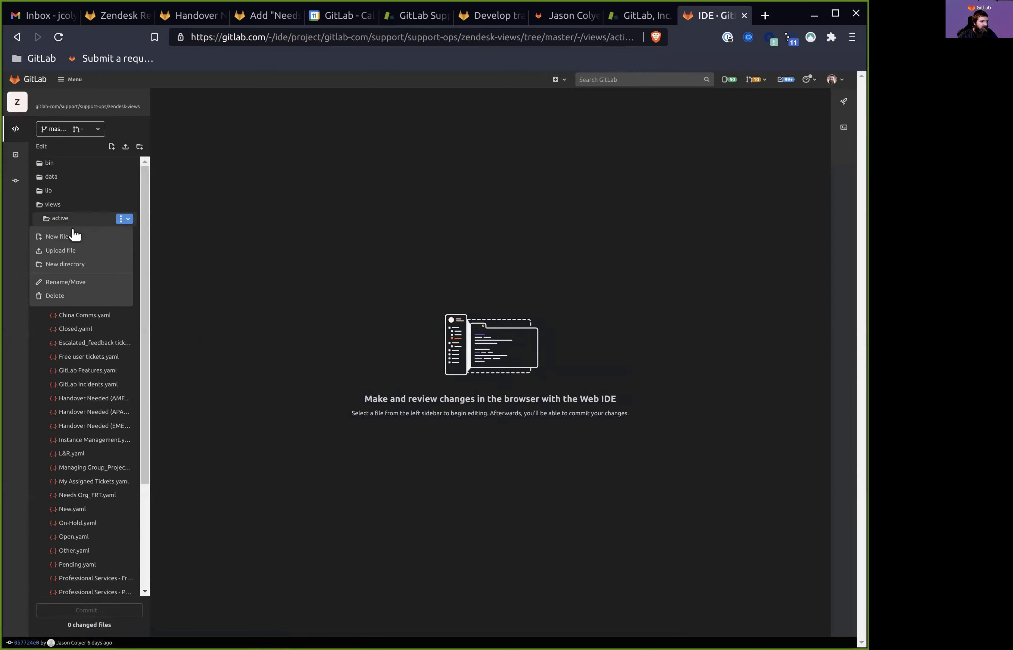
left_click(74, 235)
left_click(638, 16)
left_click(269, 123)
key("ctrl+c")
key("alt+Tab")
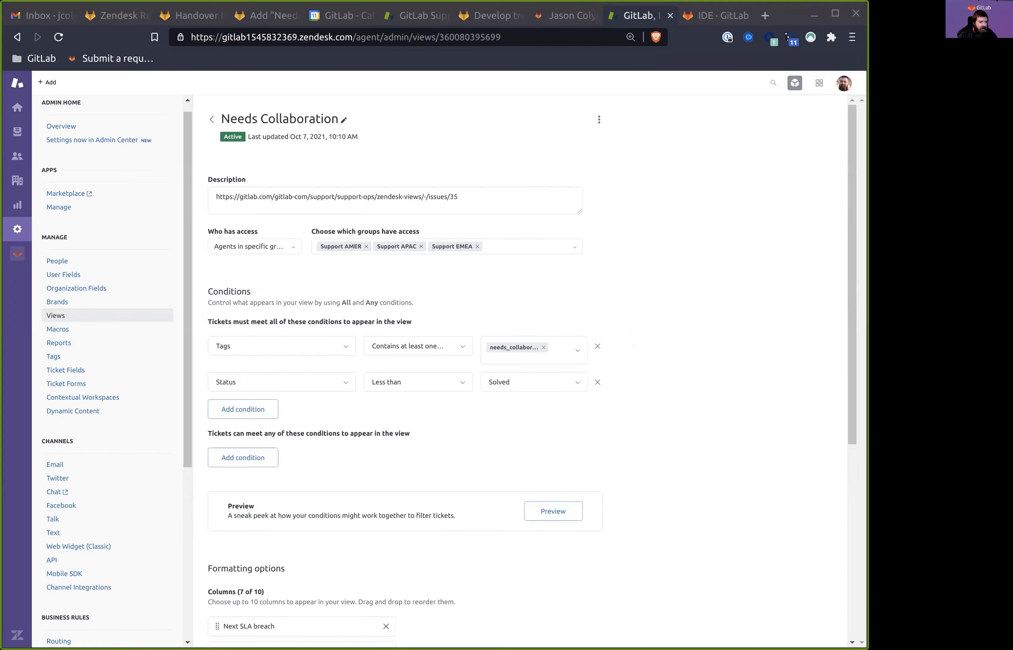
key("ctrl+Tab")
key("ctrl+v")
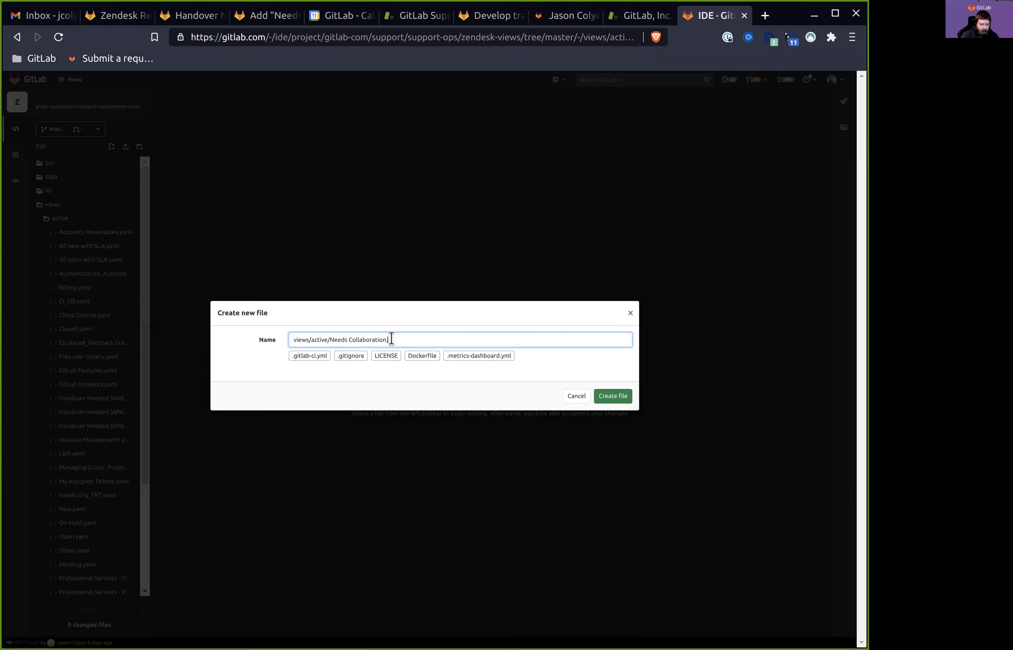
type(".yaml")
left_click(608, 396)
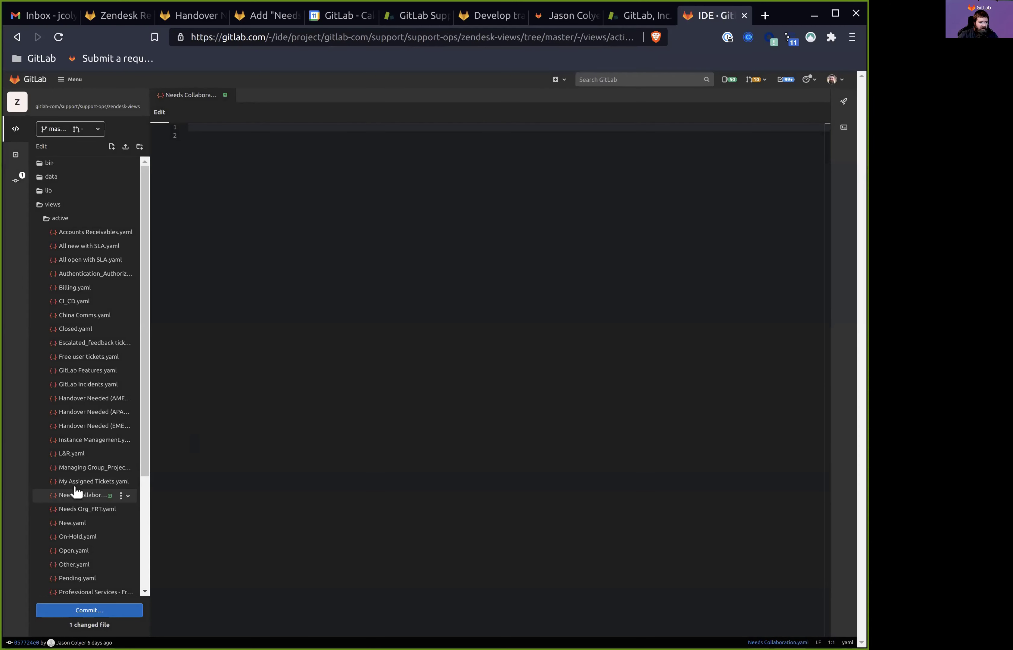
Copy the full contents of My Assigned Tickets.yaml into Needs Collaboration.yaml
key("ctrl+a")
key("ctrl+c")
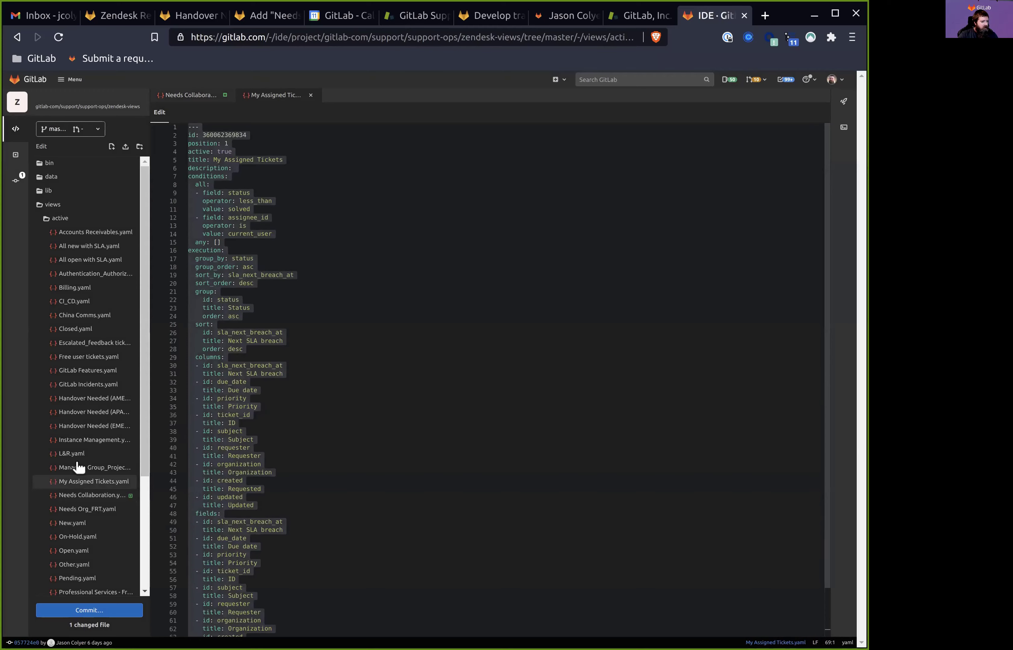
left_click(82, 494)
left_click(301, 355)
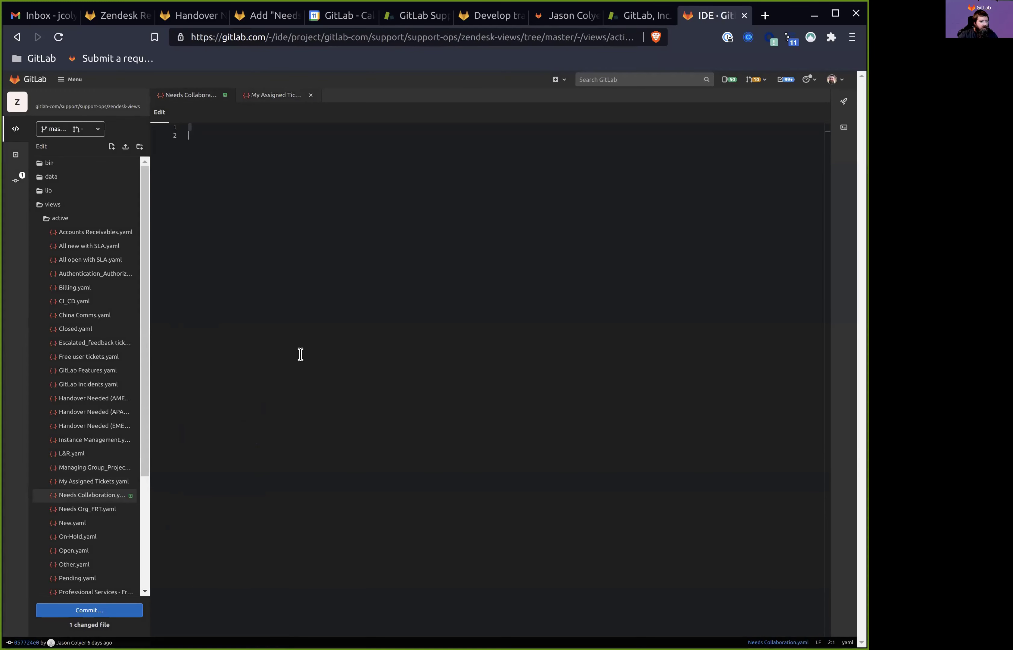
key("ctrl+v")
scroll(249, 288, "up", 2)
Clear the copied id, position, active and title values at the start of Needs Collaboration.yaml
double_click(224, 135)
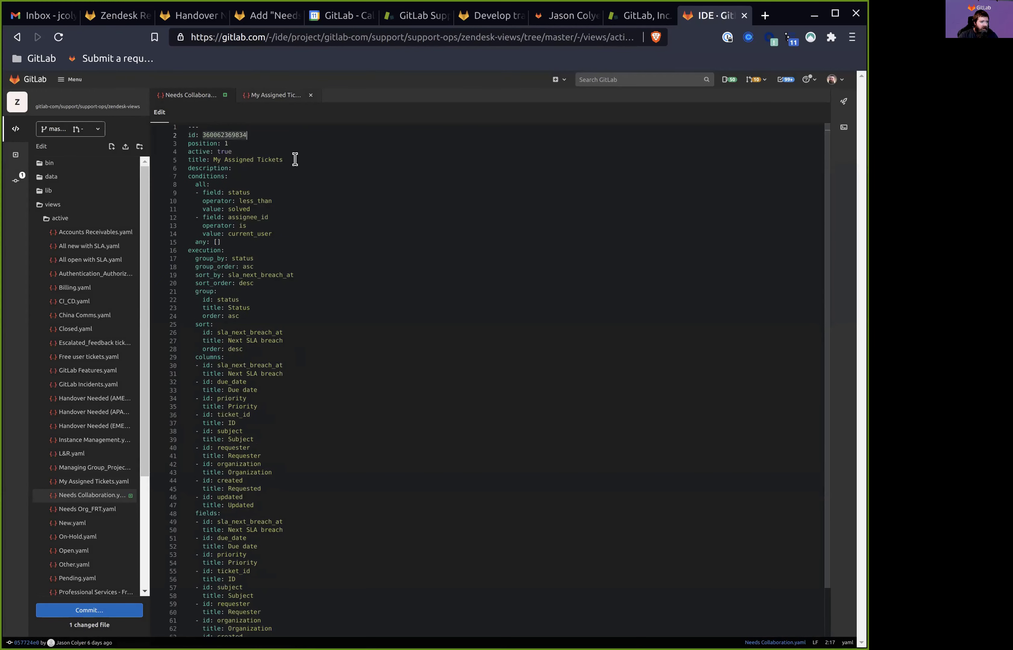
key("BackSpace")
key("Down")
key("Down")
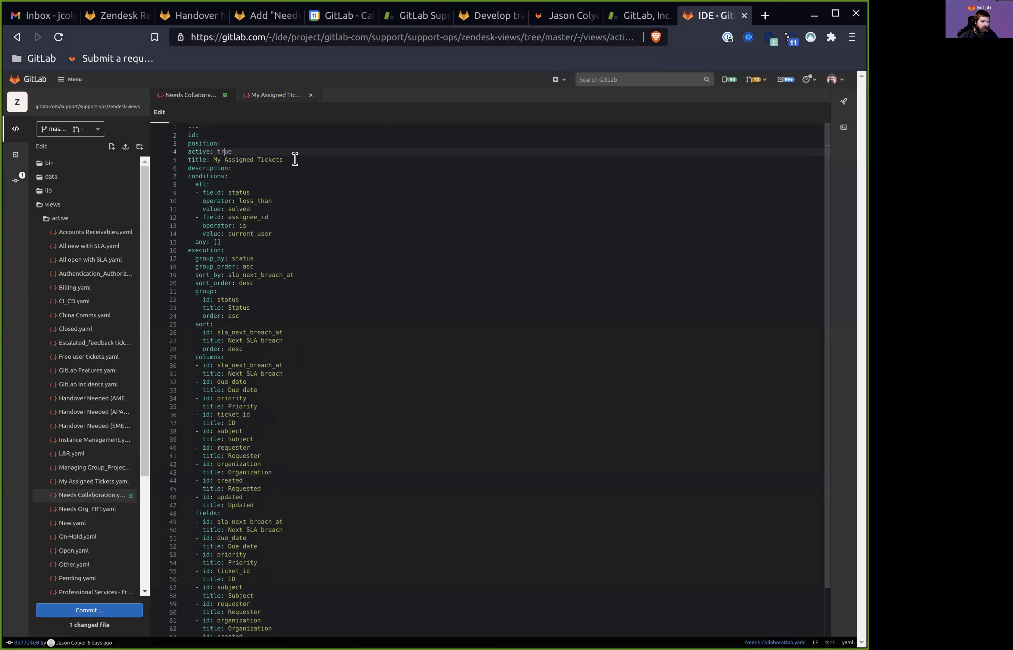
key("BackSpace")
key("Down")
key("End")
key("ctrl+shift+Left")
key("ctrl+shift+Left")
key("ctrl+shift+Left")
key("BackSpace")
Delete the status and assignee_id entries under the all conditions and set all to an empty list []
key("Down")
key("Down")
key("Down")
key("Down")
key("Down")
key("Down")
key("Down")
key("Down")
key("Down")
key("Home")
key("End")
key("shift+Home")
key("shift+Home")
key("shift+Up")
key("shift+Up")
key("shift+Up")
key("shift+Up")
key("shift+Up")
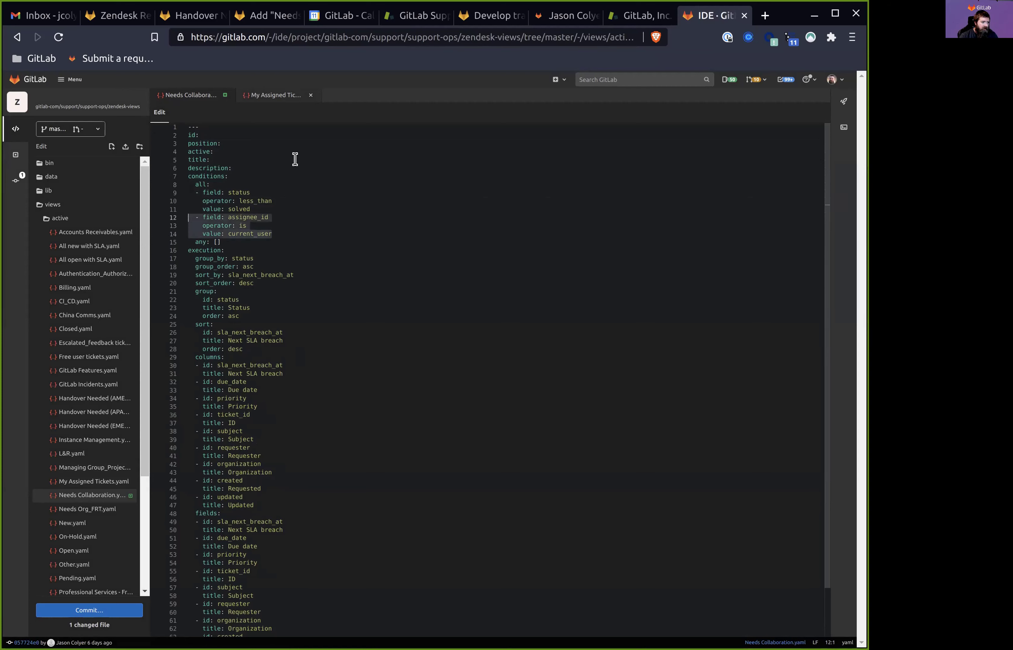
key("Delete")
key("Delete")
key("Up")
type("[]")
Clear the group_by, group_order, sort_by and sort_order values in the execution section
key("Down")
key("Down")
key("Down")
key("End")
key("ctrl+shift+Left")
key("BackSpace")
key("Down")
key("End")
key("Down")
key("End")
key("ctrl+shift+Left")
key("BackSpace")
key("Down")
key("End")
key("ctrl+shift+Left")
key("BackSpace")
Clear the id, title and order values in both the group and sort blocks
key("Down")
key("Down")
key("End")
key("ctrl+shift+Left")
key("BackSpace")
key("Down")
key("End")
key("ctrl+shift+Left")
key("BackSpace")
key("Down")
key("End")
key("Down")
key("Down")
key("End")
key("ctrl+shift+Left")
key("BackSpace")
key("Down")
key("End")
key("ctrl+shift+Left")
key("ctrl+shift+Left")
key("ctrl+shift+Left")
key("BackSpace")
key("Down")
key("End")
Delete all id and title entries listed under columns in Needs Collaboration.yaml
key("Down")
key("Down")
key("Home")
key("shift+Down")
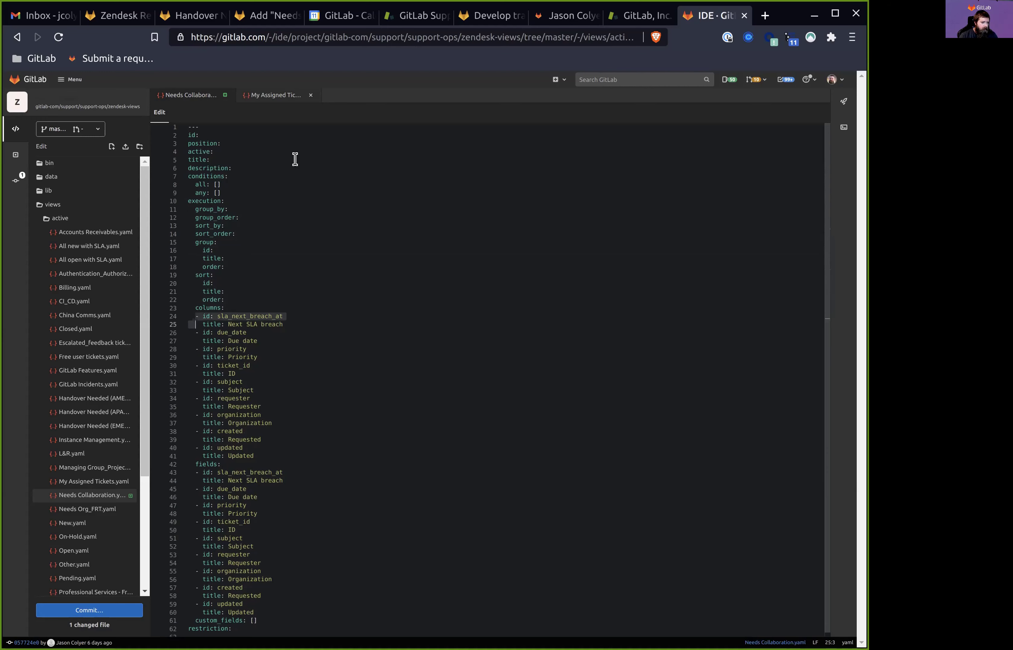
key("shift+Down")
key("shift+Down")
key("shift+Down")
key("shift+Down")
key("shift+Down")
key("shift+Down")
key("shift+Down")
key("shift+Down")
key("shift+Down")
key("shift+Down")
key("shift+Down")
key("shift+Down")
key("shift+Down")
key("shift+Down")
key("shift+Down")
key("shift+Down")
key("shift+Down")
key("BackSpace")
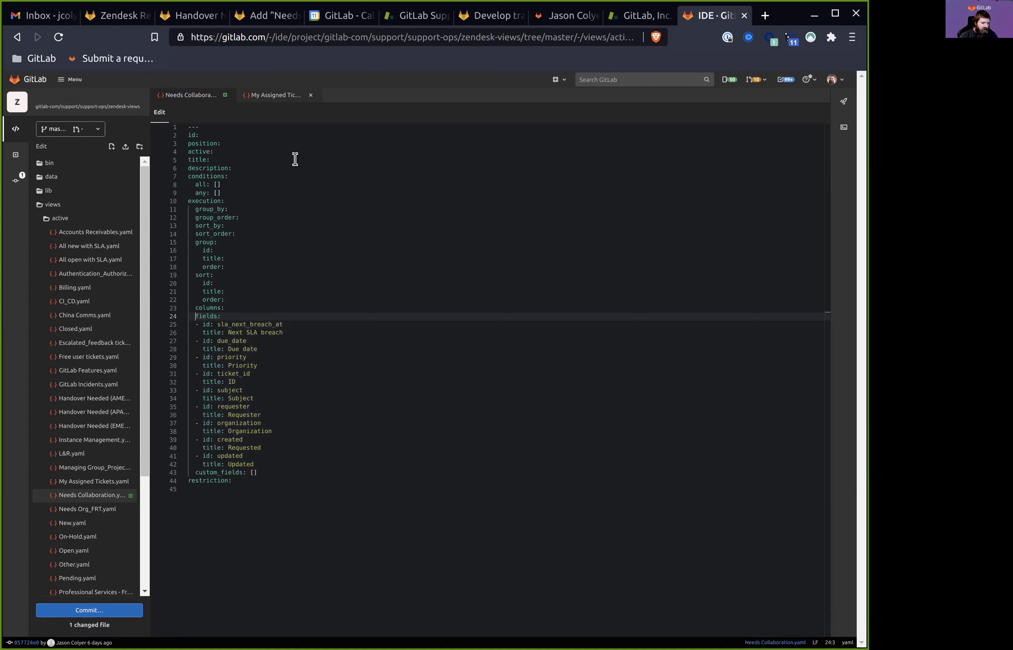
Delete all id and title entries listed under fields, from sla_next_breach_at through updated
key("Down")
key("shift+Down")
key("shift+Down")
key("shift+Down")
key("shift+Down")
key("shift+Down")
key("shift+Down")
key("shift+Down")
key("shift+Down")
key("shift+Down")
key("shift+Down")
key("shift+Down")
key("shift+Down")
key("shift+Down")
key("shift+Down")
key("shift+Down")
key("shift+Down")
key("shift+Down")
key("shift+Down")
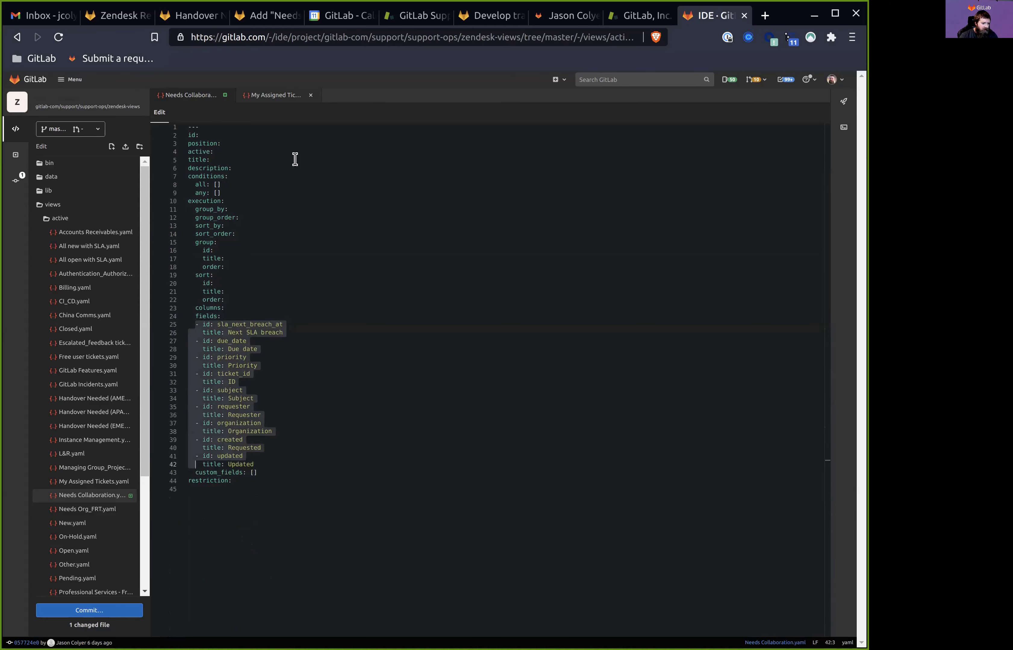
key("BackSpace")
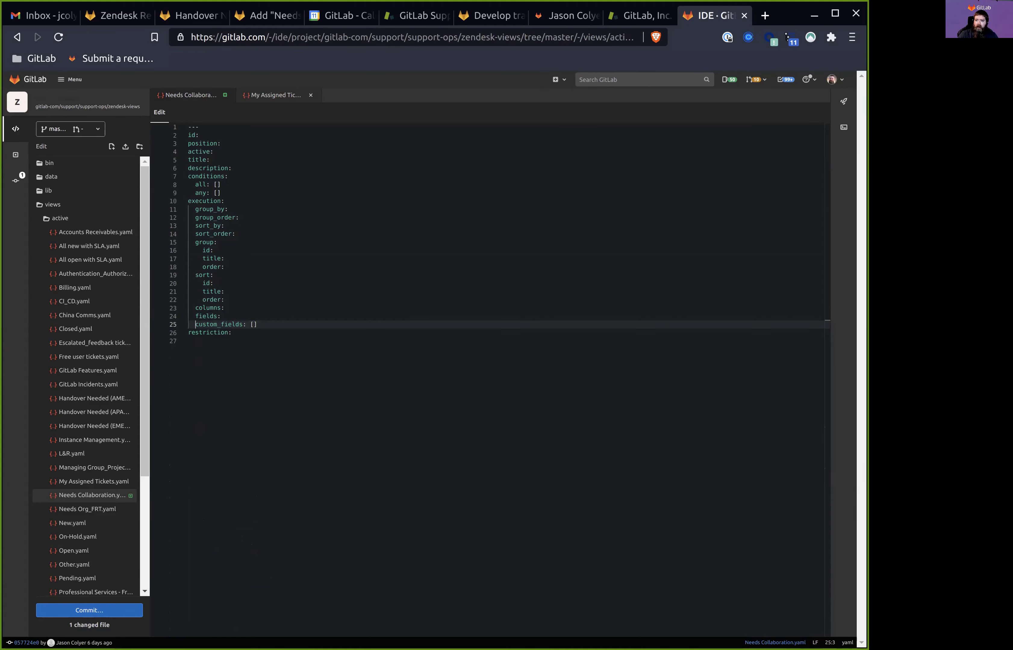
Open the JSON data of the Zendesk sandbox's Needs Collaboration view by replacing agent/admin with api/v2 in its address
left_click(236, 131)
key("ctrl+v")
left_click(640, 15)
left_click(533, 37)
left_click(534, 39)
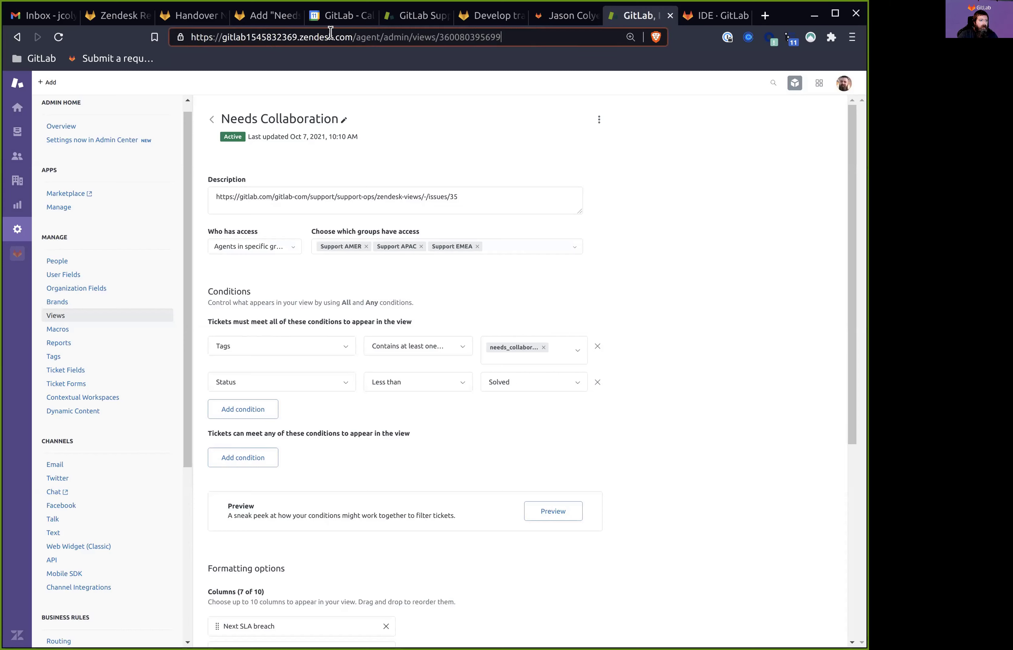
double_click(369, 37)
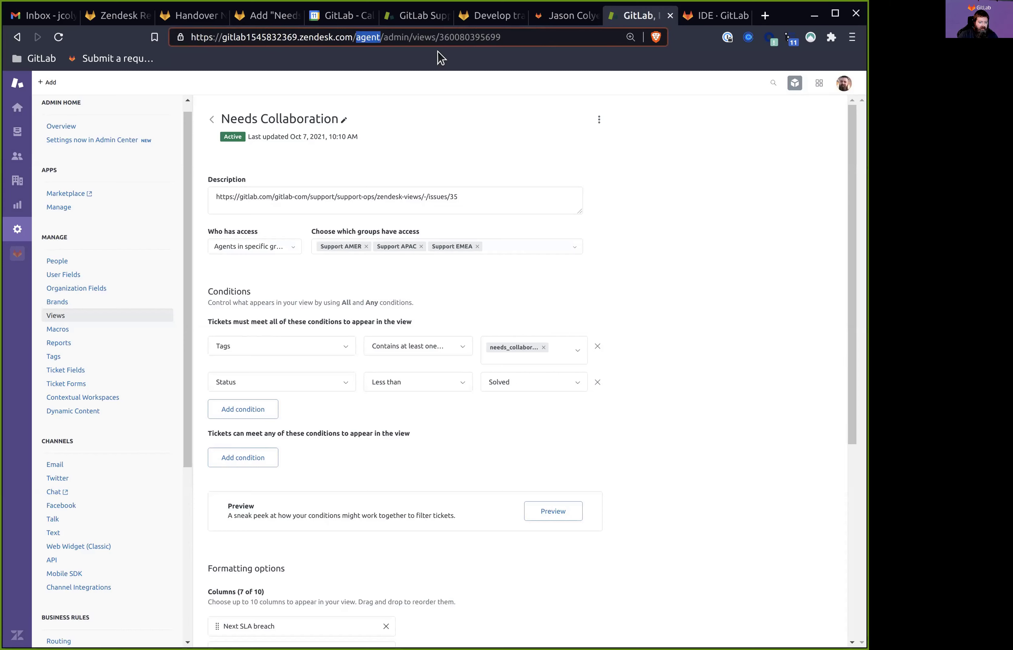
type("api/v2/")
key("Delete")
key("Delete")
key("Delete")
key("Delete")
key("Delete")
key("Delete")
key("Delete")
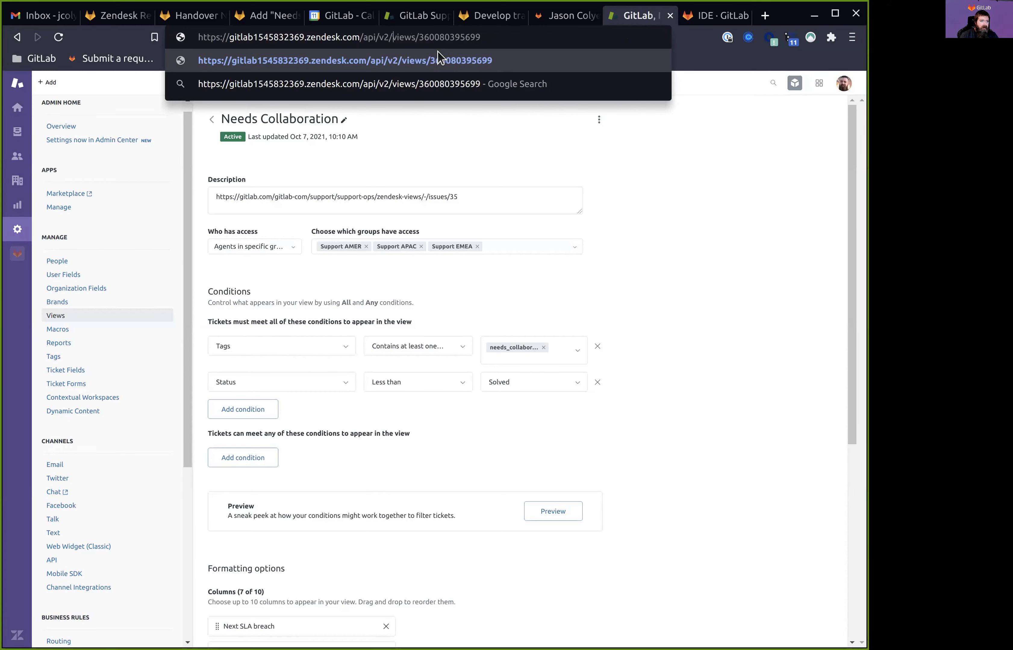
key("Return")
key("ctrl+a")
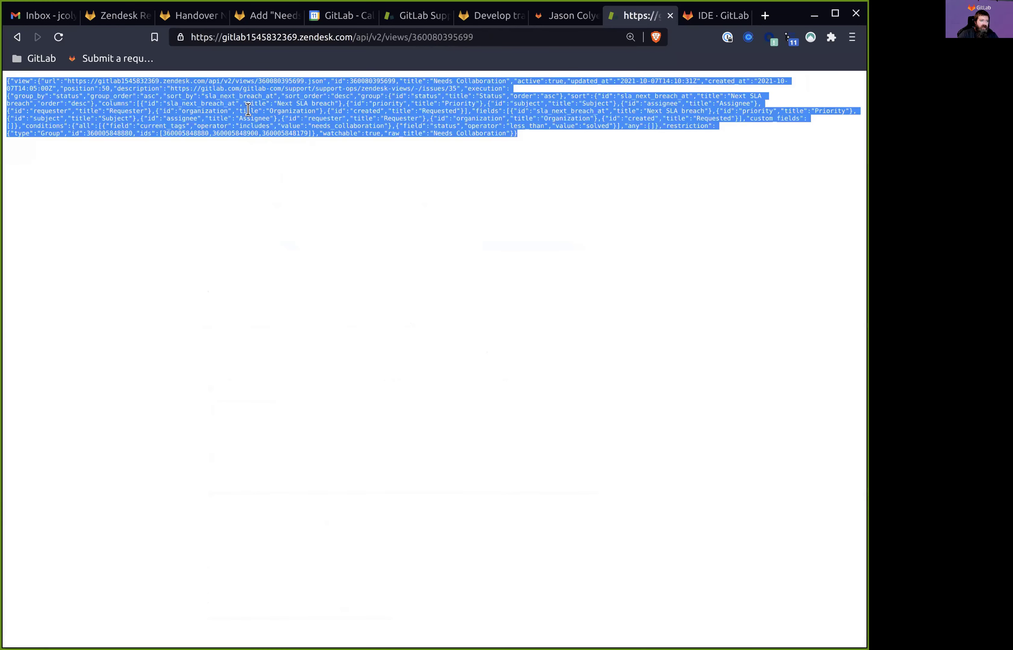
left_click(253, 107)
key("ctrl+a")
left_click(91, 115)
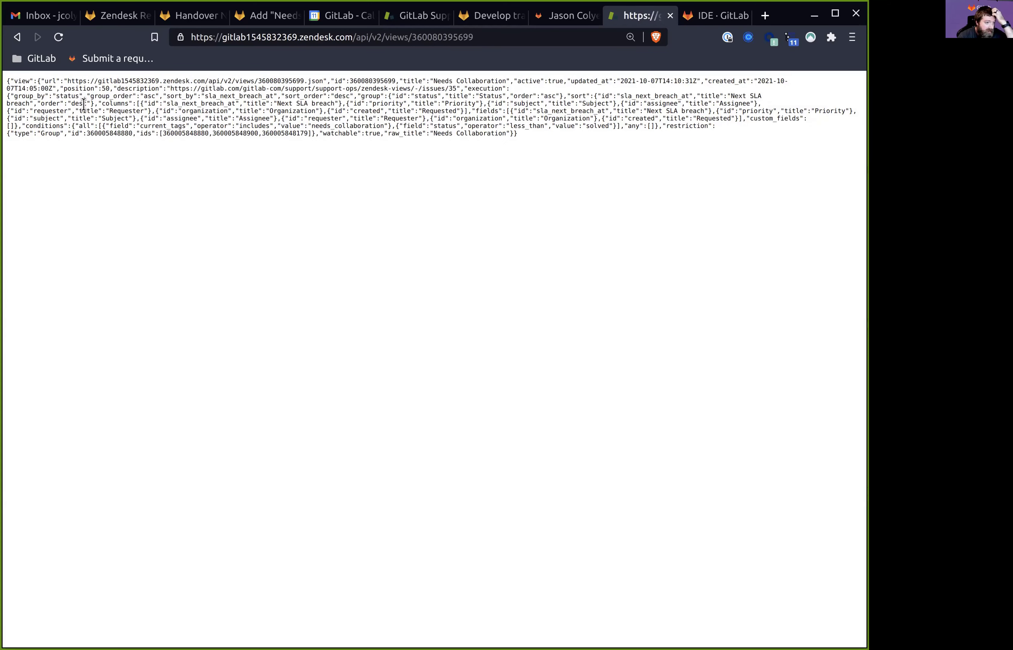
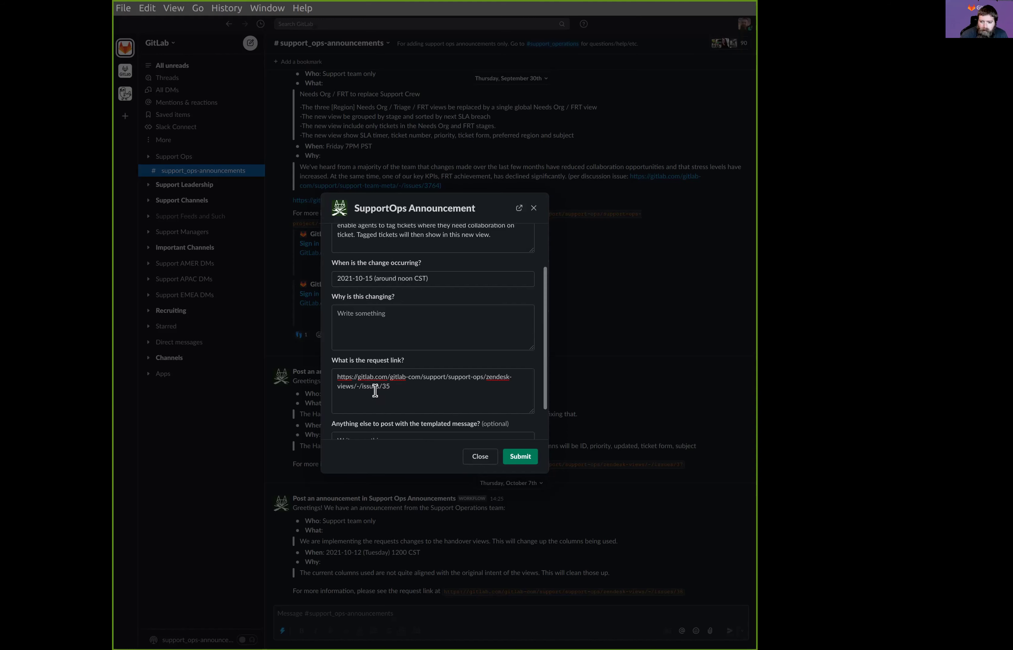
In Slack's SupportOps Announcement form, begin the reason for the change with "As per the original request:"
scroll(361, 337, "down", 2)
left_click(357, 286)
type("As per the opri")
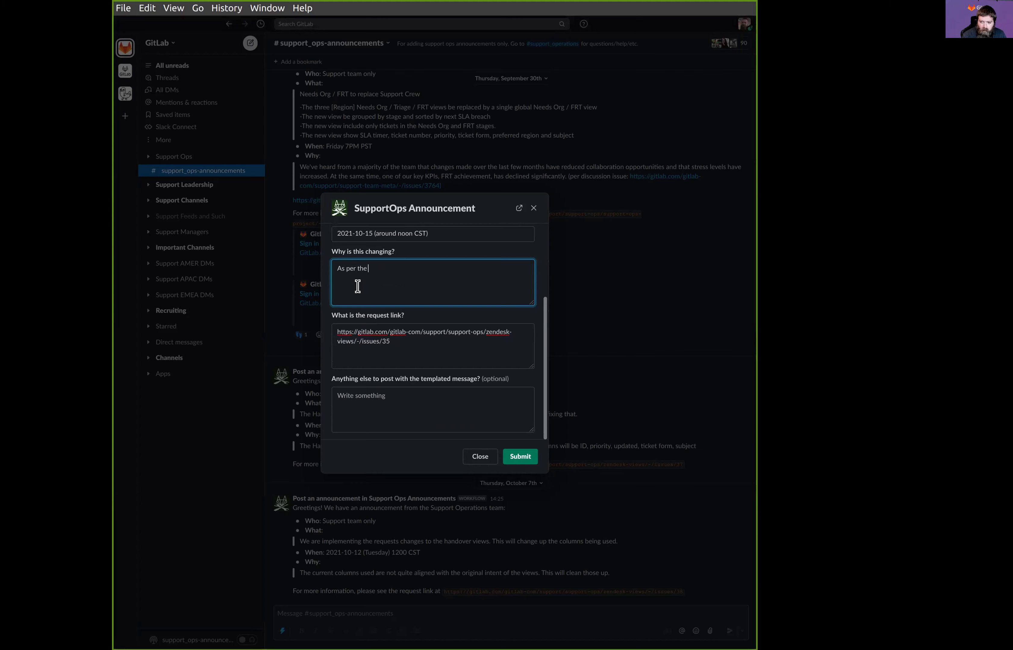
key("BackSpace")
key("BackSpace")
key("BackSpace")
type("riginal request.")
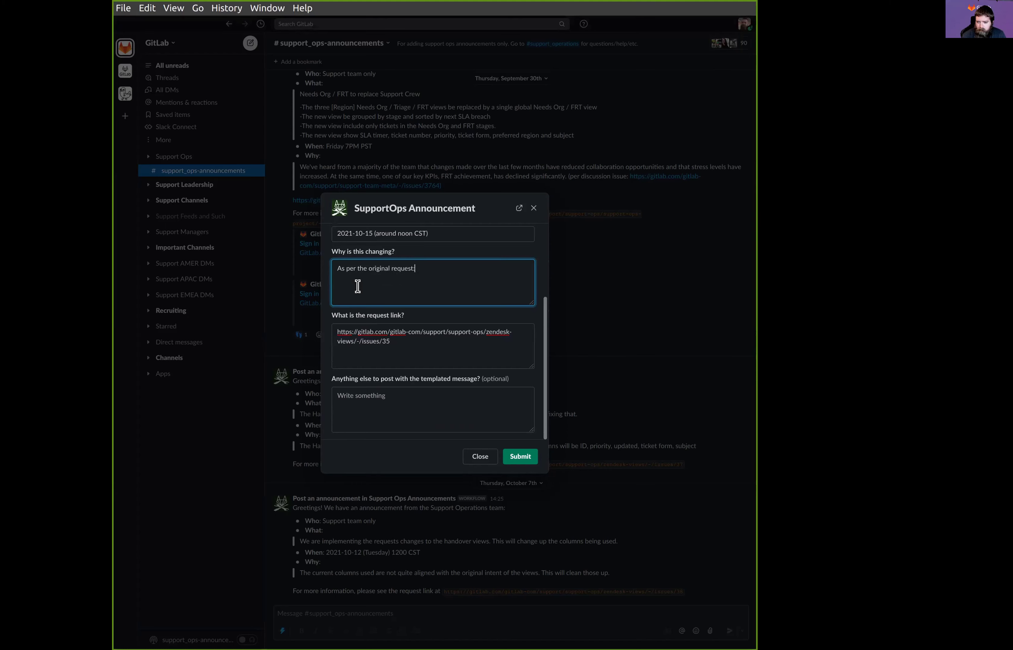
Add the original request's points about SEs skipping tickets and unanswered help requests causing isolation and helplessness to the reason, starting with a ">" quote marker
type(">")
type("SEs skip tickets or reply but don't assign tickets outside their comfort zone because they feel it's too hard to get help if/when they need it")
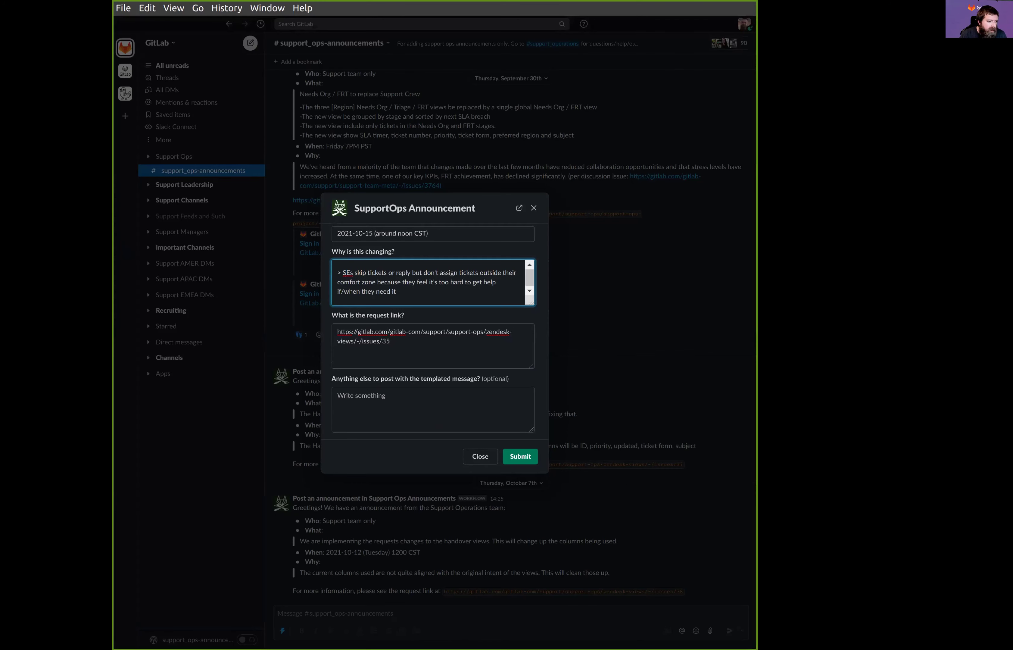
key("alt+Tab")
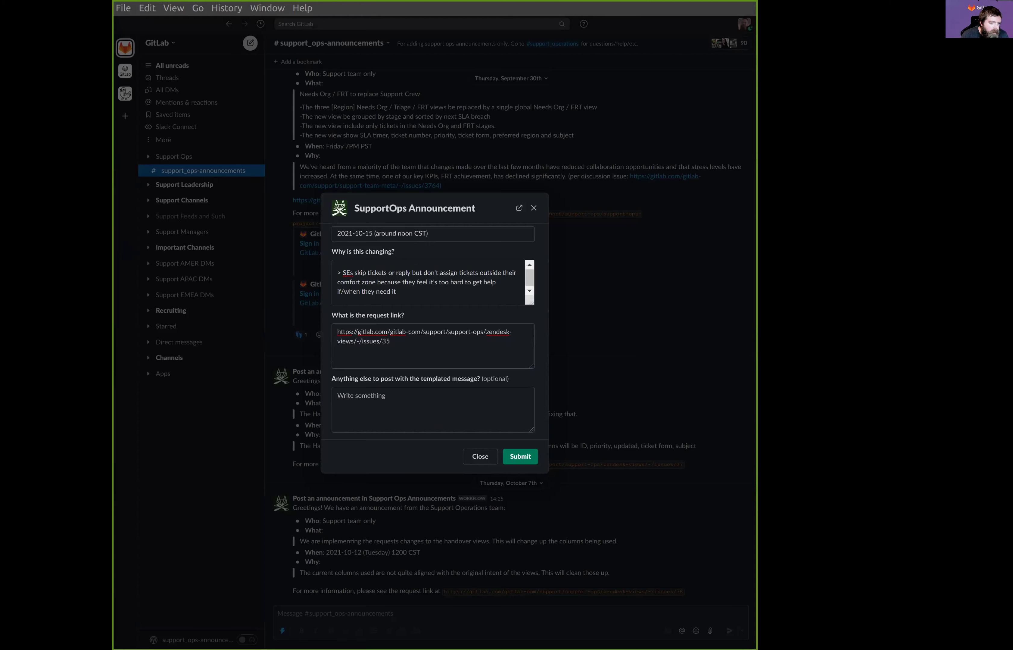
left_click(416, 288)
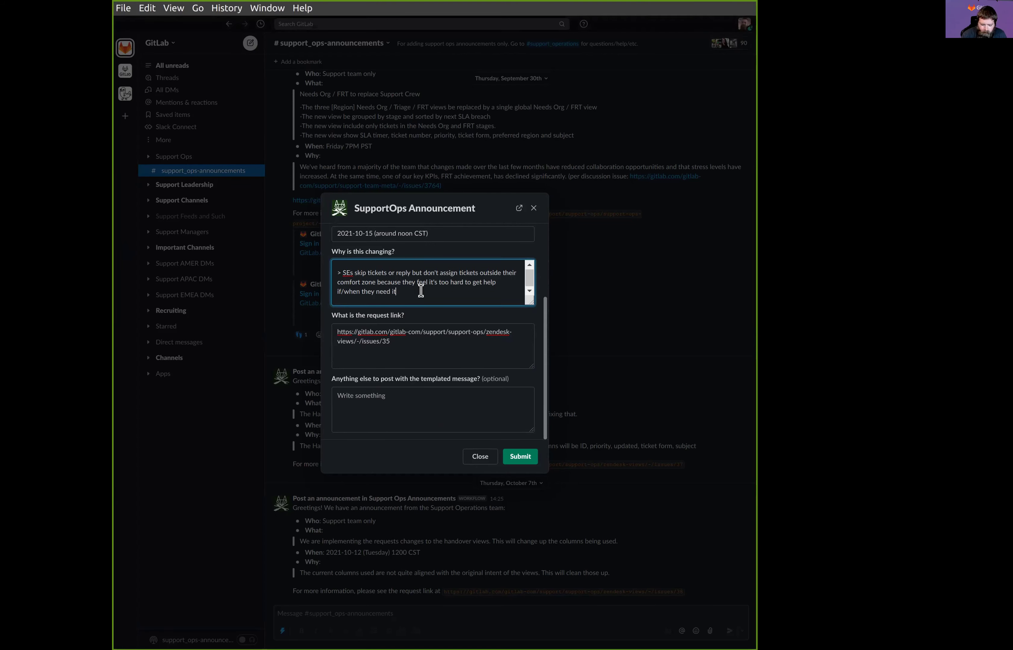
type("Requesting help and not receiving it is dispiriting, leads to feelings of isolation and helplessness")
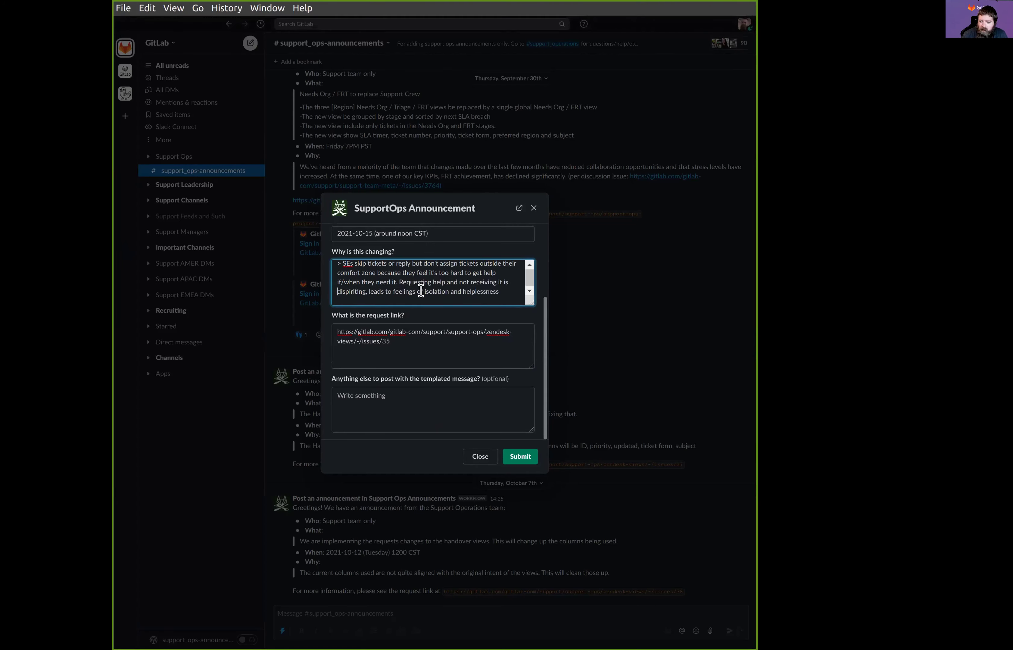
type(".")
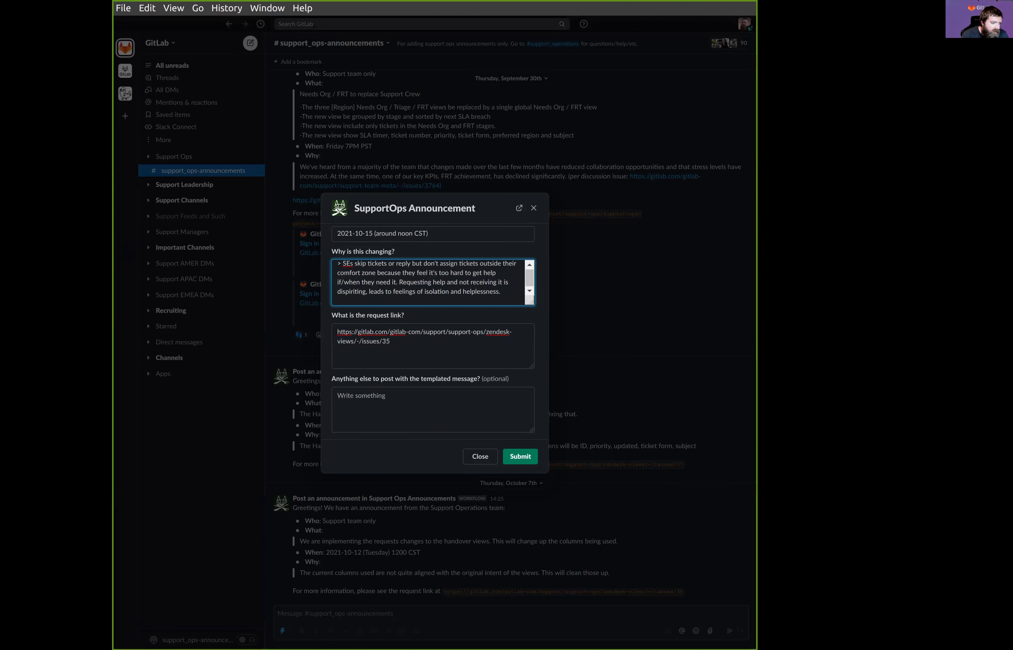
Append the original request's point that visibility into tickets whose assignees need assistance can facilitate collaboration, and review the reason text
key("alt+Tab")
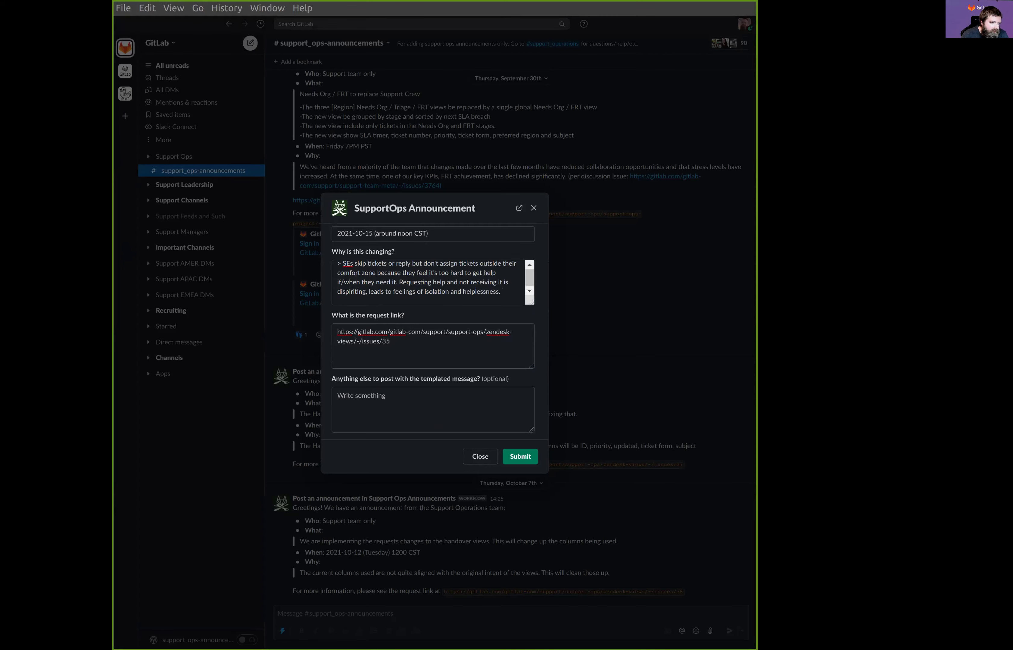
left_click(508, 290)
key("ctrl+v")
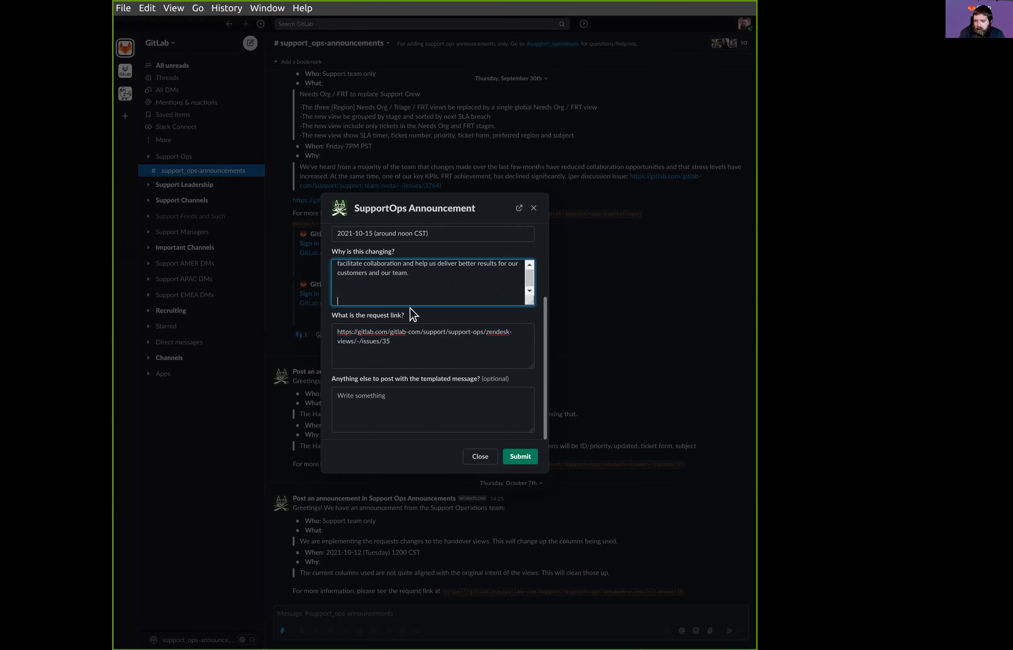
scroll(427, 302, "up", 1)
scroll(427, 302, "up", 5)
scroll(383, 290, "down", 4)
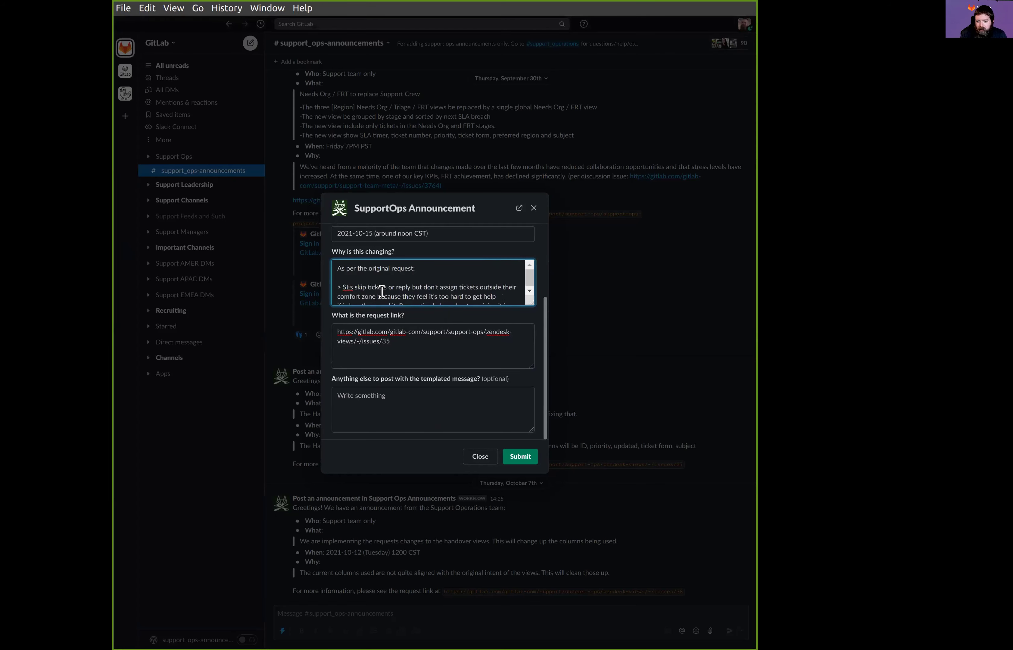
Remove the quote marker before "SEs skip tickets", leave the optional extra message empty and submit the announcement
scroll(379, 290, "up", 5)
left_click(346, 287)
key("BackSpace")
key("BackSpace")
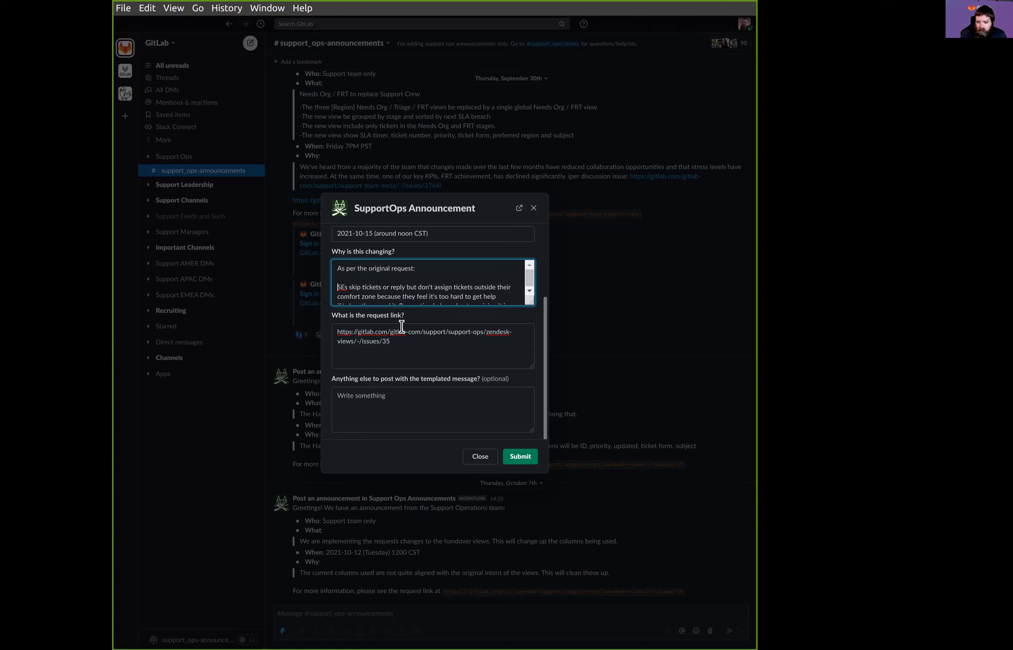
left_click(405, 399)
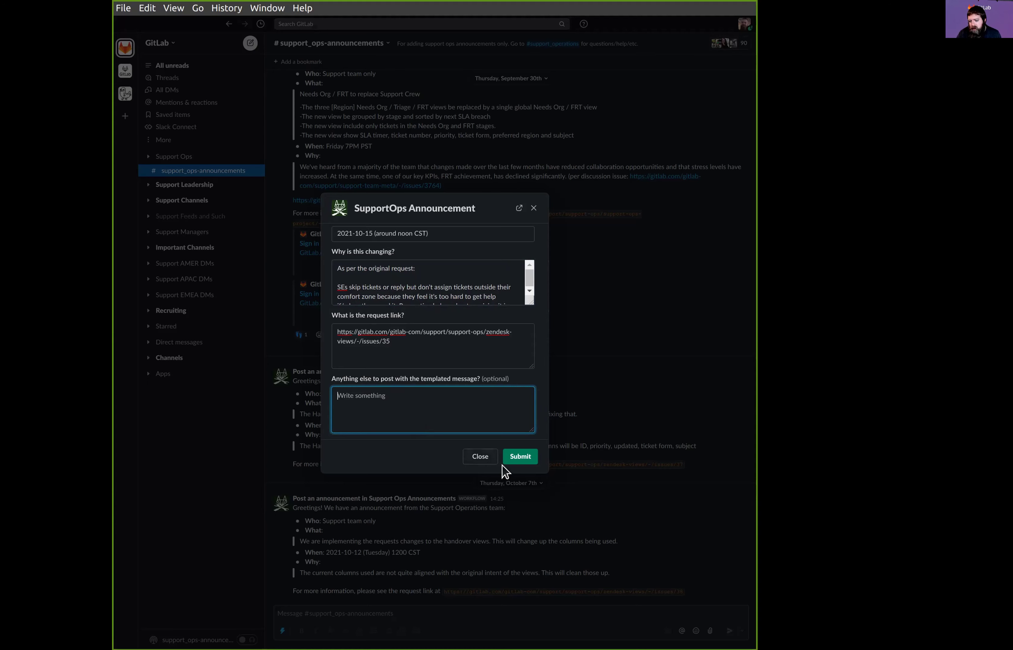
left_click(519, 458)
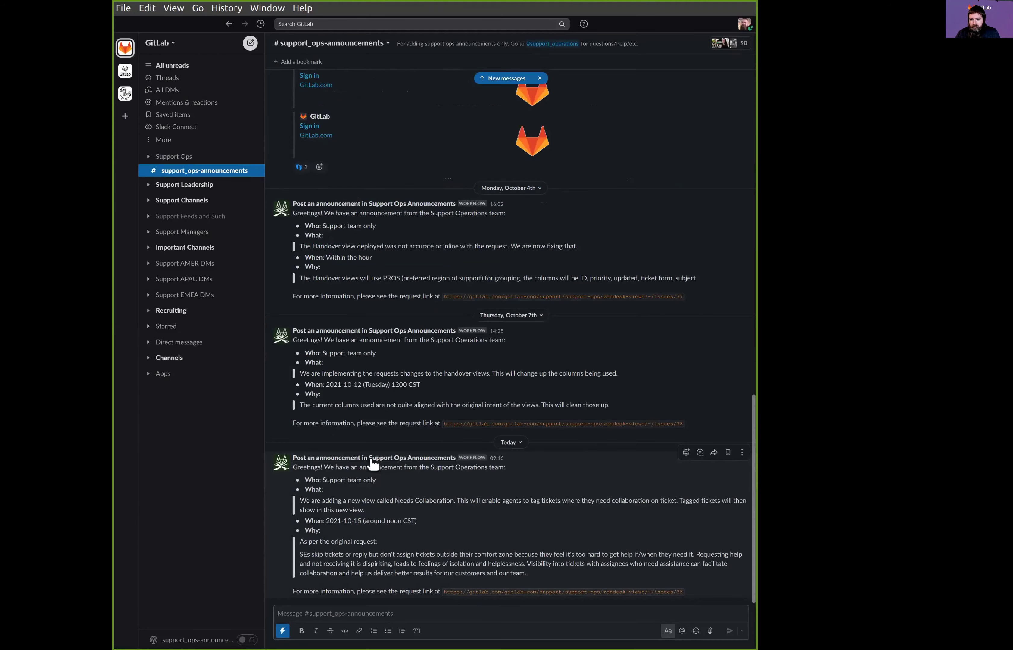
Copy the link to the newly posted announcement, check it by pasting it into the message box and clear the draft
left_click_drag(310, 553, 463, 564)
left_click(463, 564)
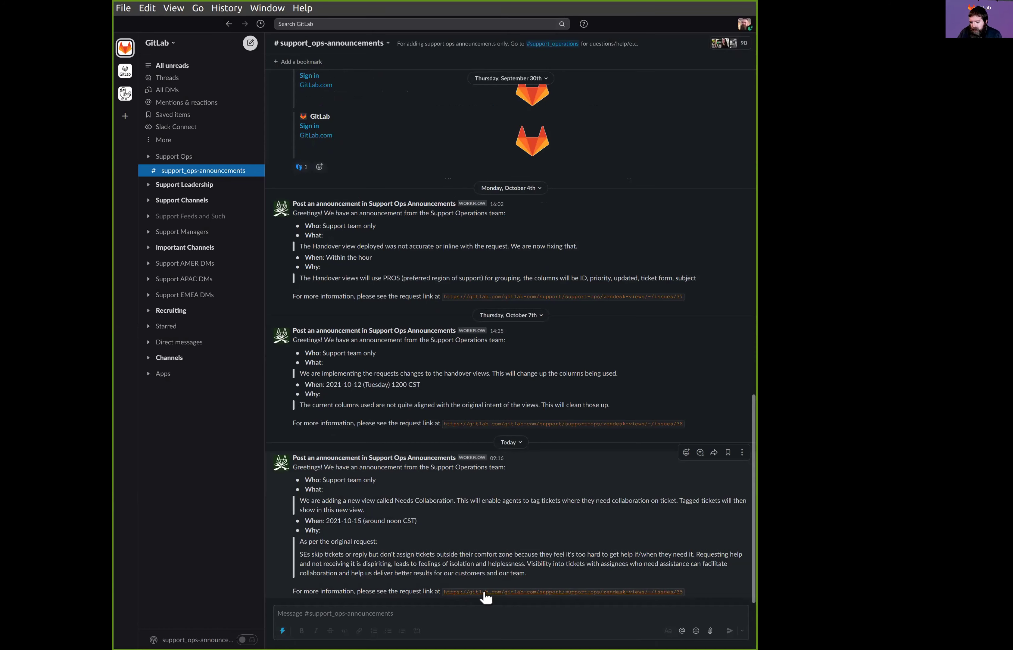
left_click(496, 457)
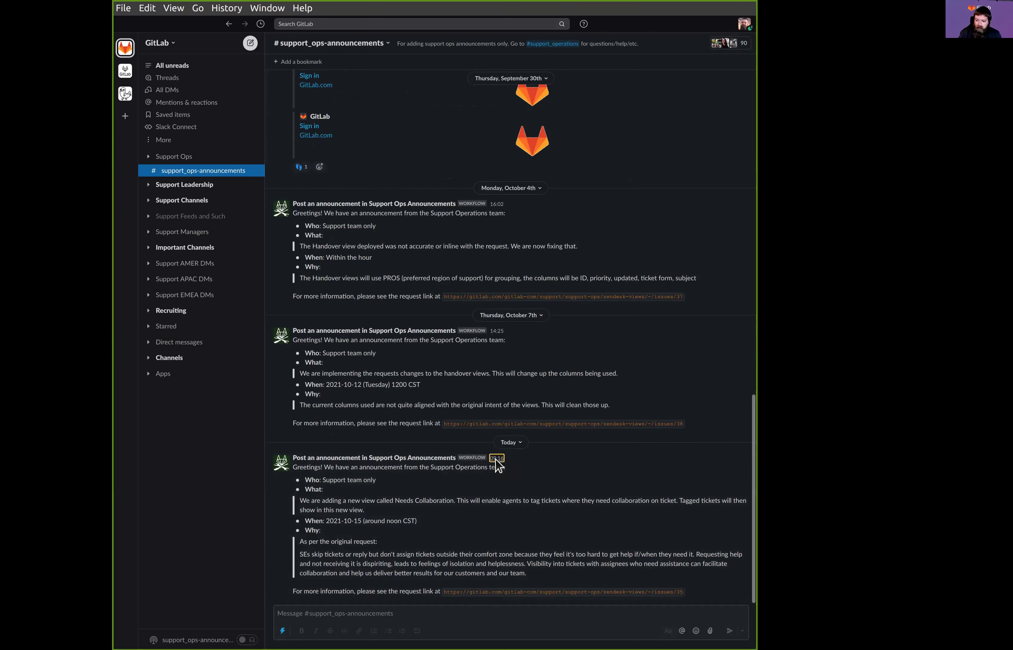
left_click(419, 611)
key("ctrl+v")
key("ctrl+a")
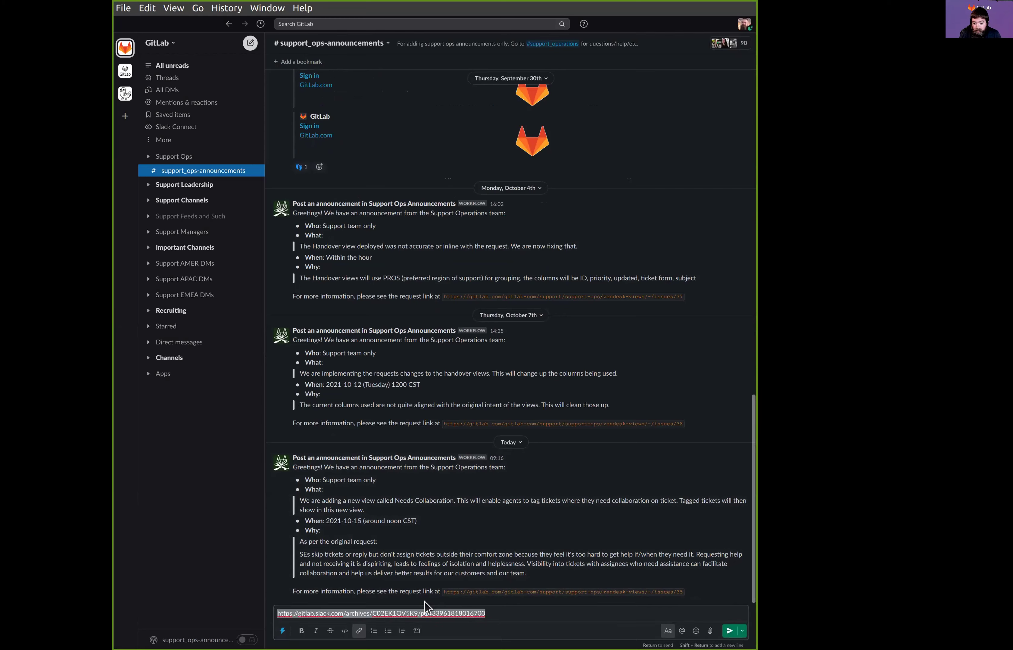
key("BackSpace")
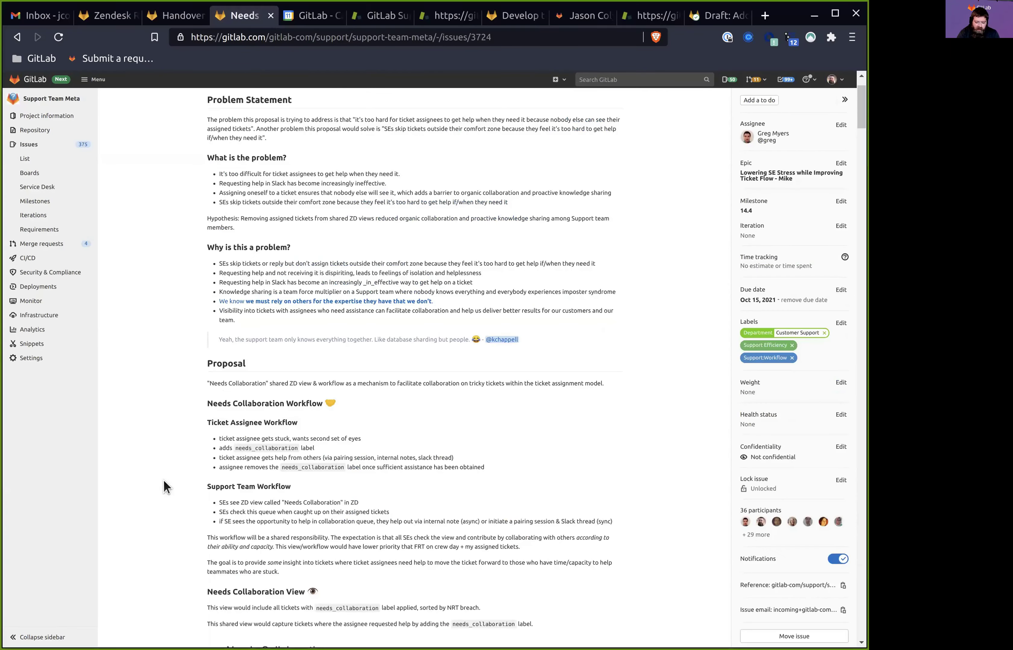
scroll(164, 490, "down", 15)
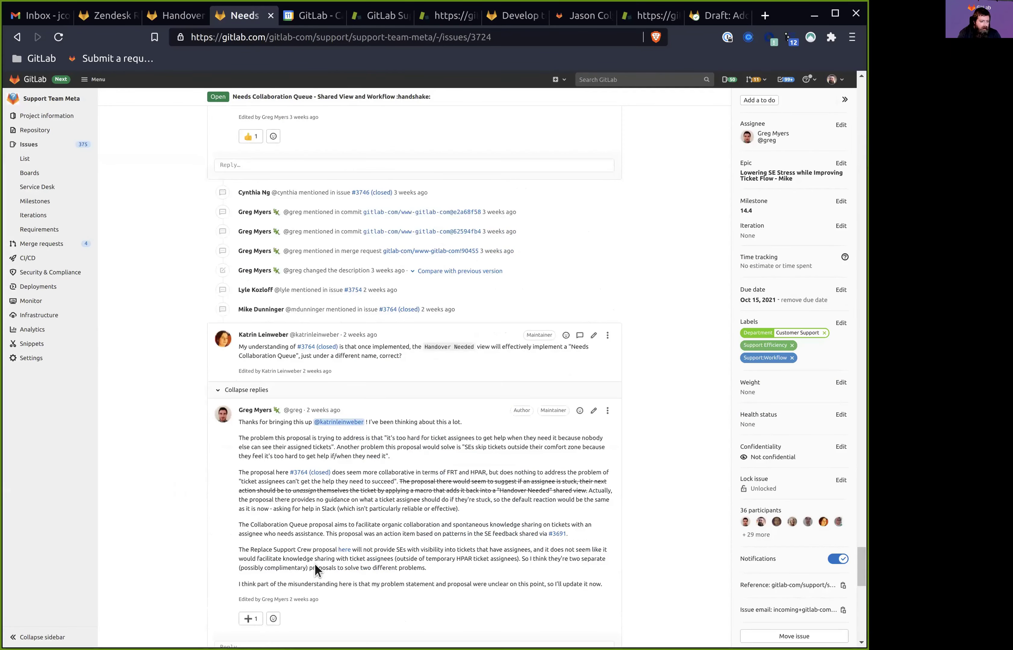
scroll(191, 513, "down", 10)
left_click(283, 533)
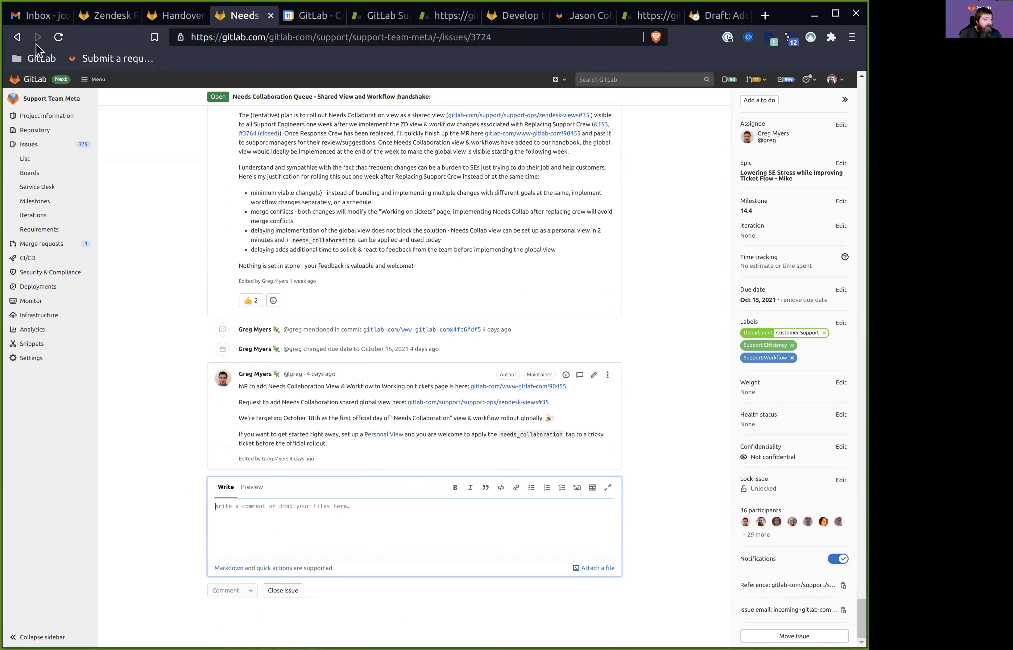
Return to the Add "Needs Collaboration" Global Shared ZD View issue and start a comment with the quick action /spend 5m
left_click(17, 38)
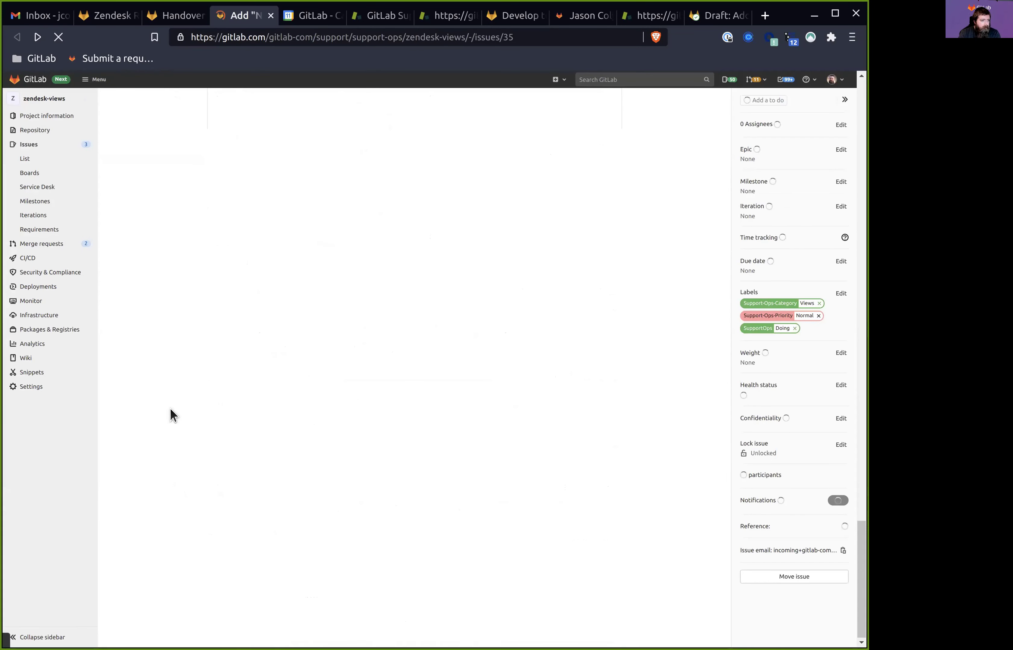
left_click(316, 540)
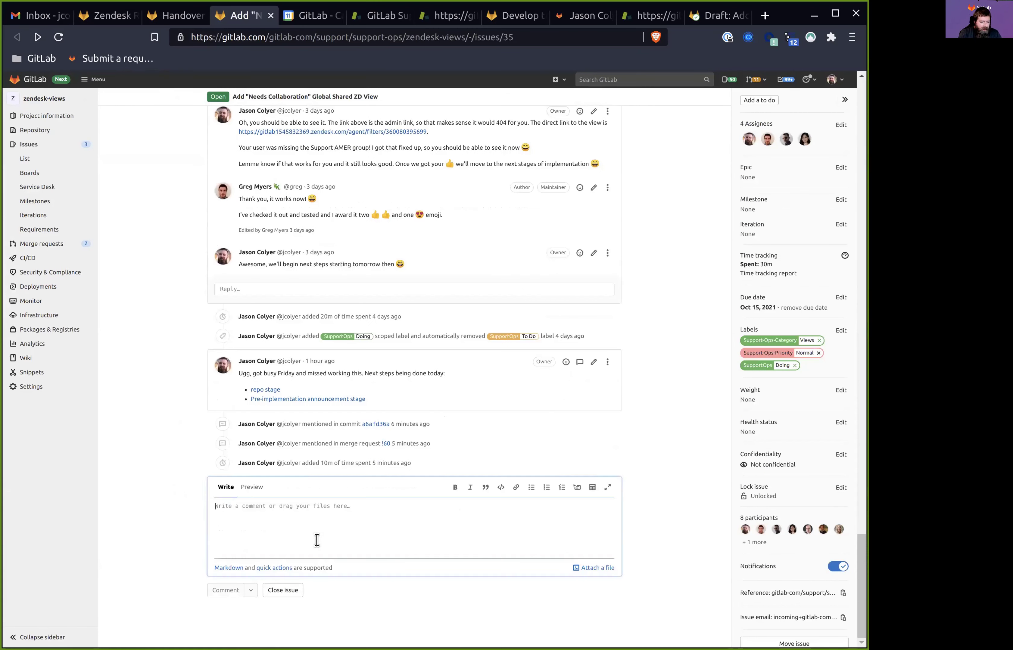
type("/spend ")
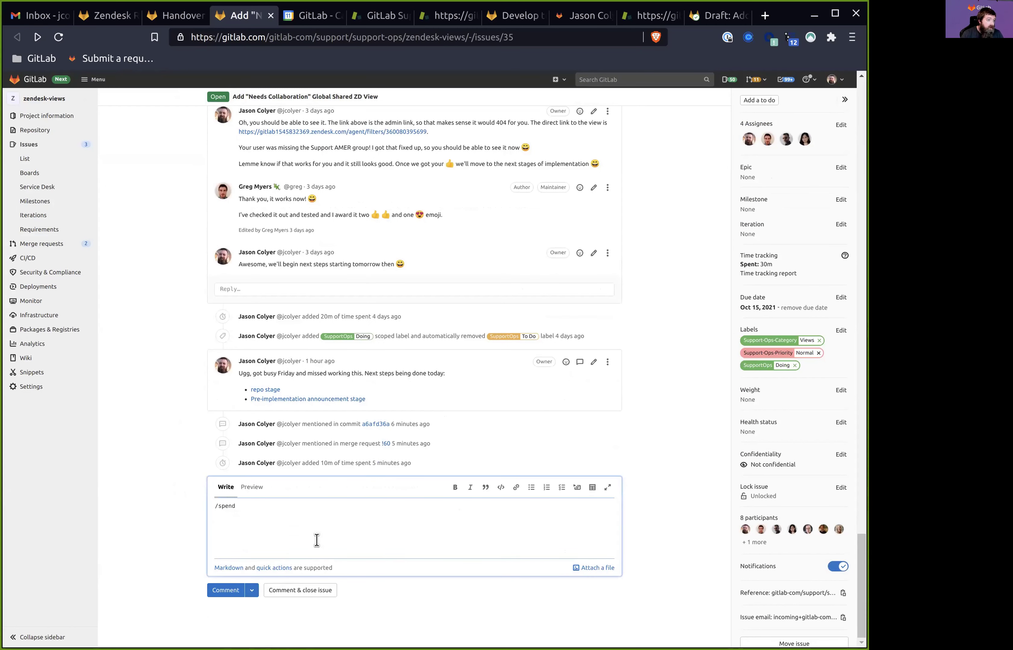
type("5m")
key("Return")
Add the line "Pre-implementation announcement made:" to the comment, followed by the copied Slack announcement link
type("Posted")
key("ctrl+BackSpace")
type("Pre-implenmt")
key("BackSpace")
key("BackSpace")
key("BackSpace")
type("mentation announ")
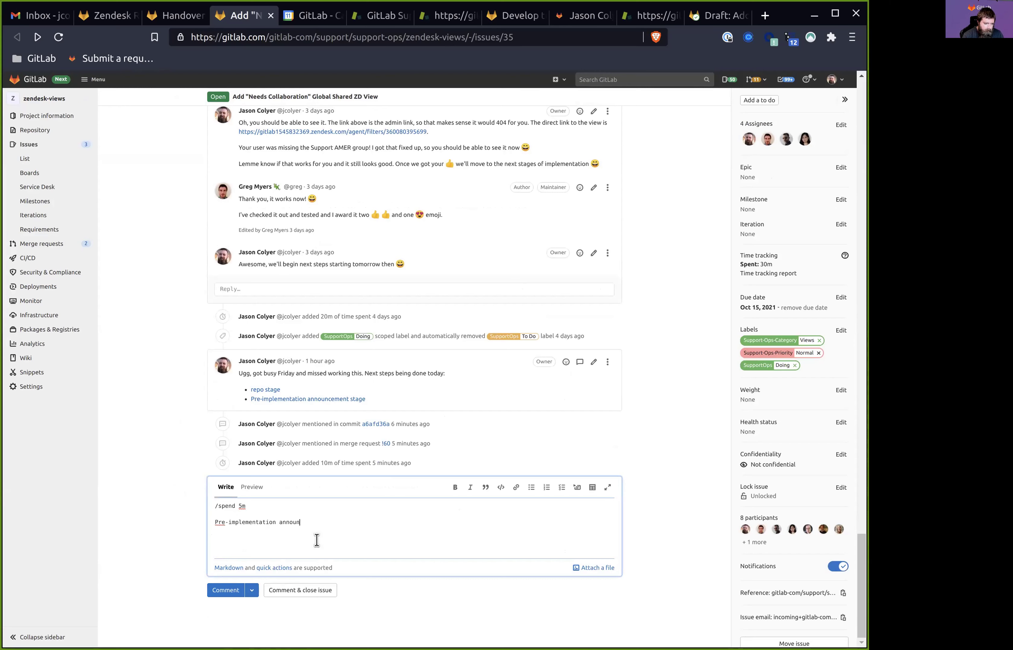
type("cement made:")
key("ctrl+v")
Add the line "Cross-posted in:" below the announcement link and start a bulleted list with support_team-chat
type("Cross-posting")
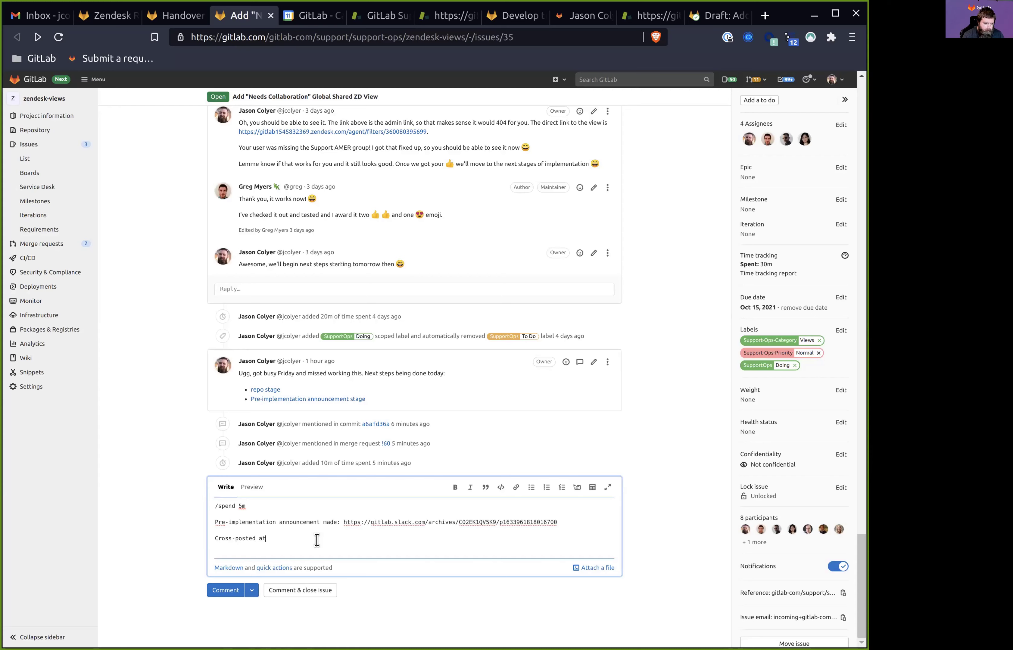
type("in:")
key("Return")
type("* support-team")
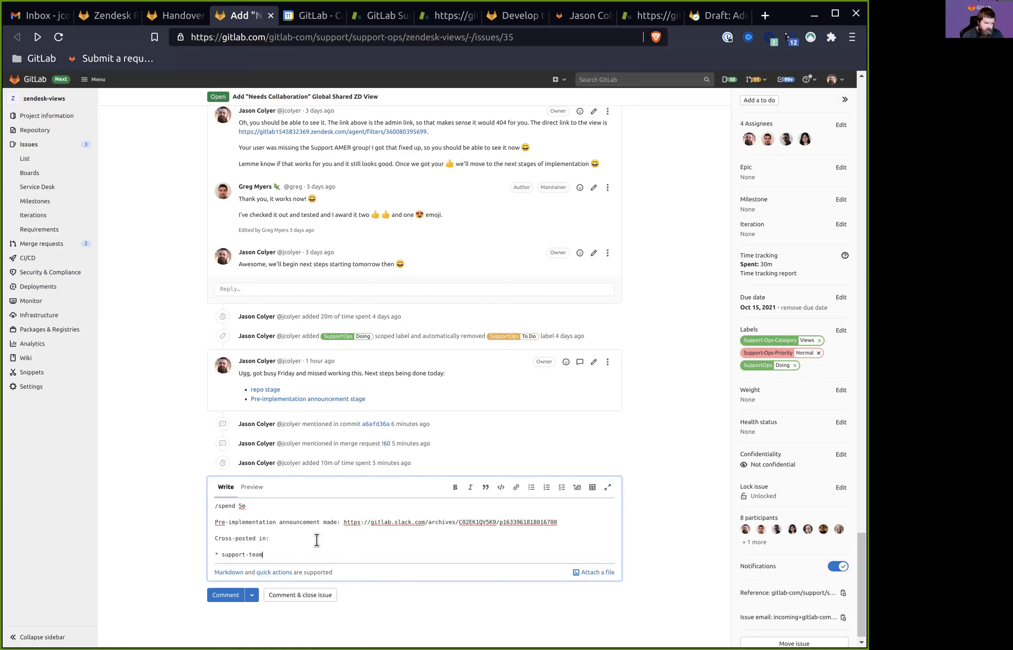
type("-chat")
key("Return")
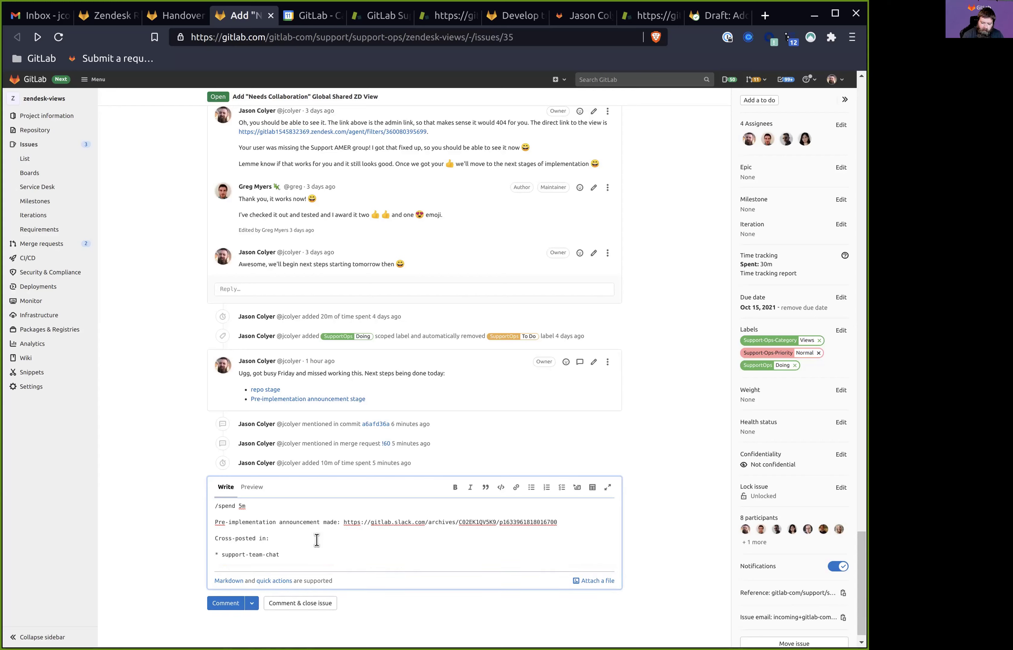
Enter spt_managers as the second bullet of the cross-posted channel list
type("spt_")
key("BackSpace")
key("BackSpace")
key("BackSpace")
type("pt_mna")
key("BackSpace")
key("BackSpace")
type("anagers")
Check the other cross-post locations in Slack and add the bullets support_operations and SWIR to the issue comment's list
key("alt+Tab")
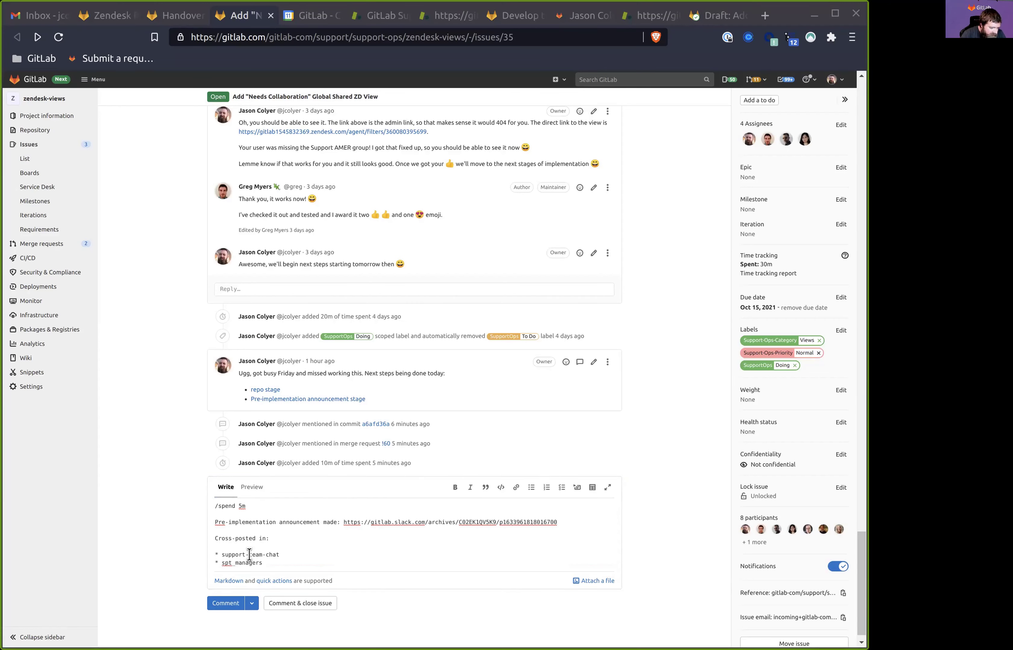
left_click(373, 571)
key("Return")
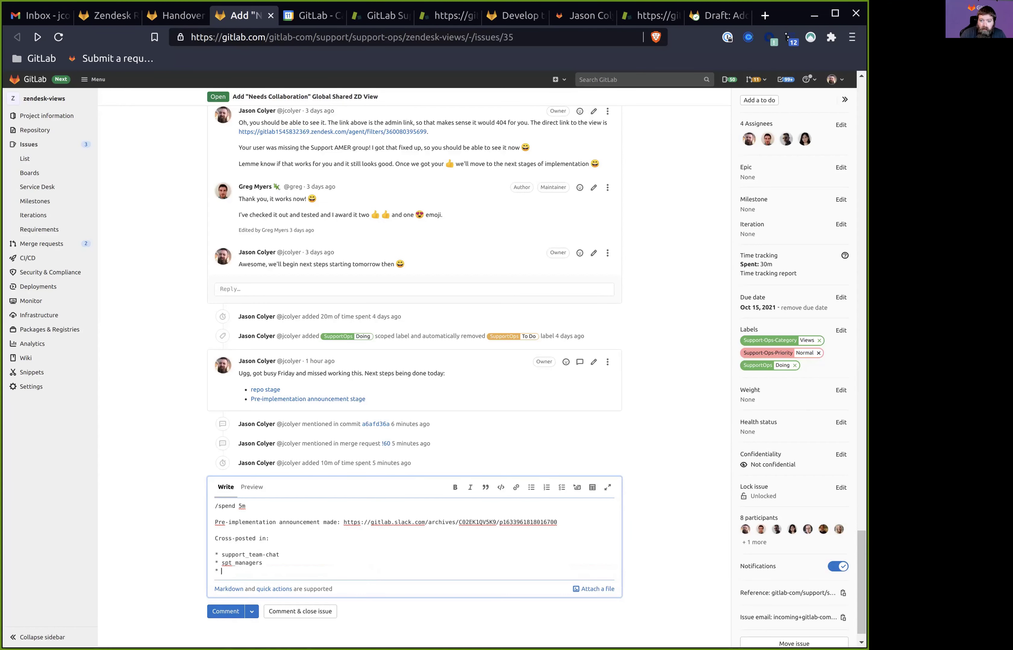
key("alt+Tab")
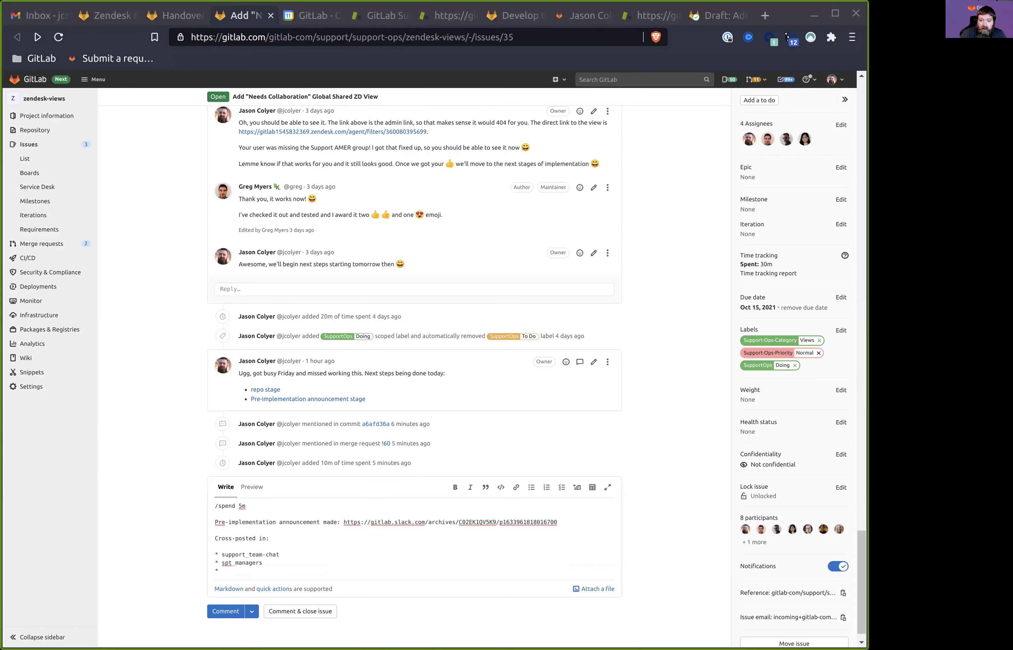
left_click(258, 572)
type("support_ope")
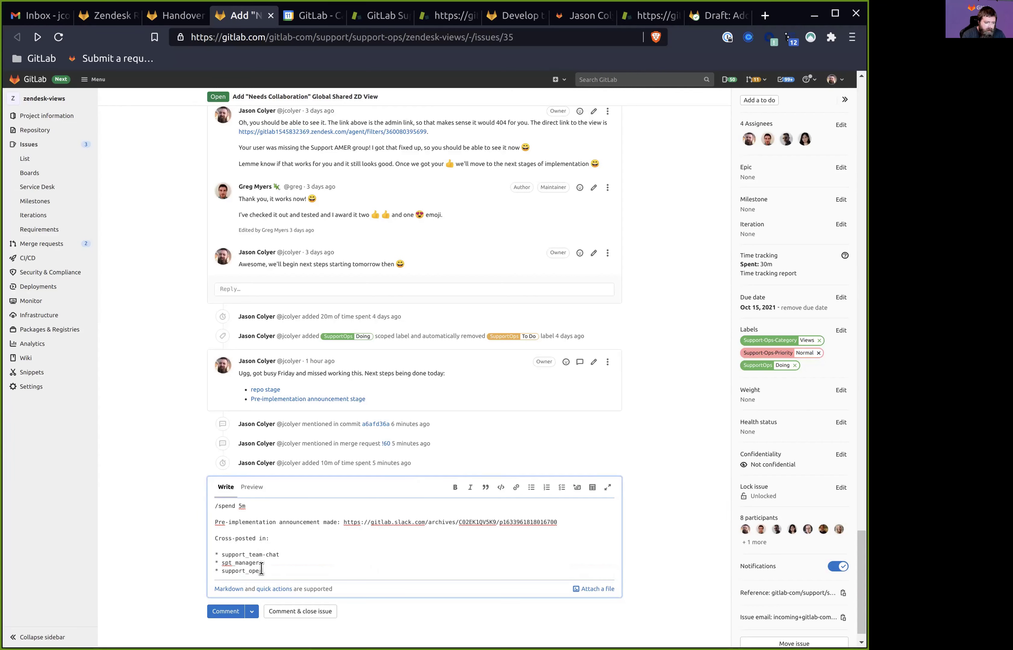
type("rations")
key("Return")
type("* SWIR")
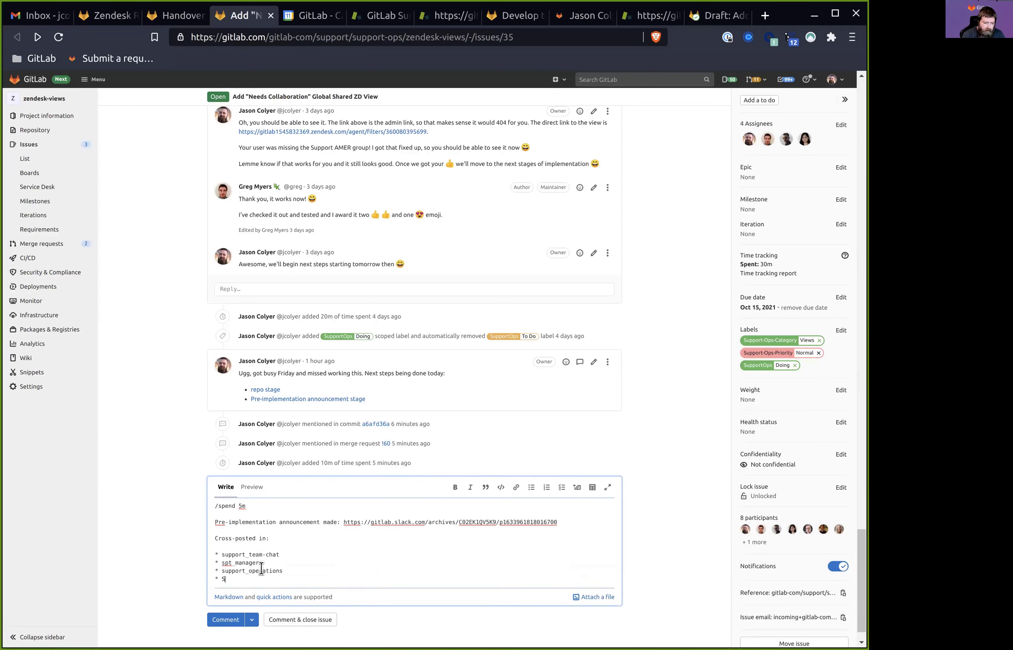